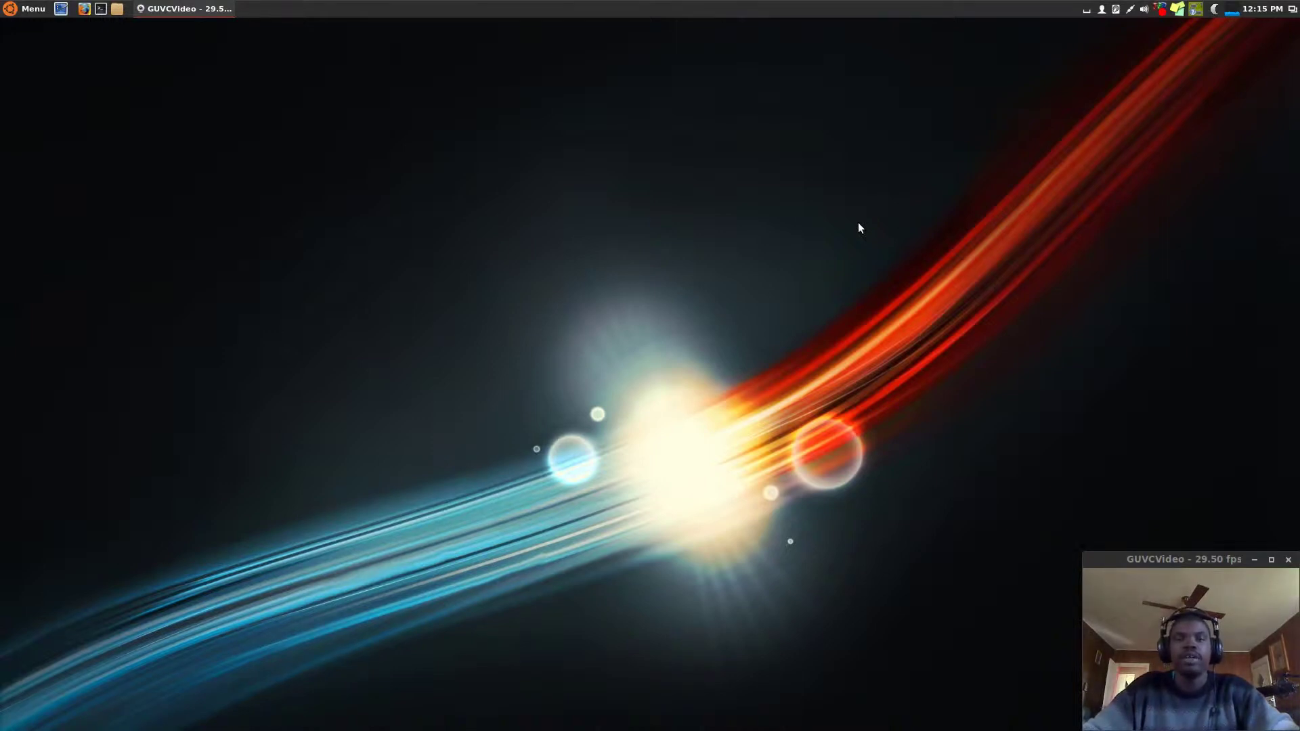
# Step: Open the Home folder in Nemo, centre the window and show hidden dot-folders
pyautogui.click(116, 8)
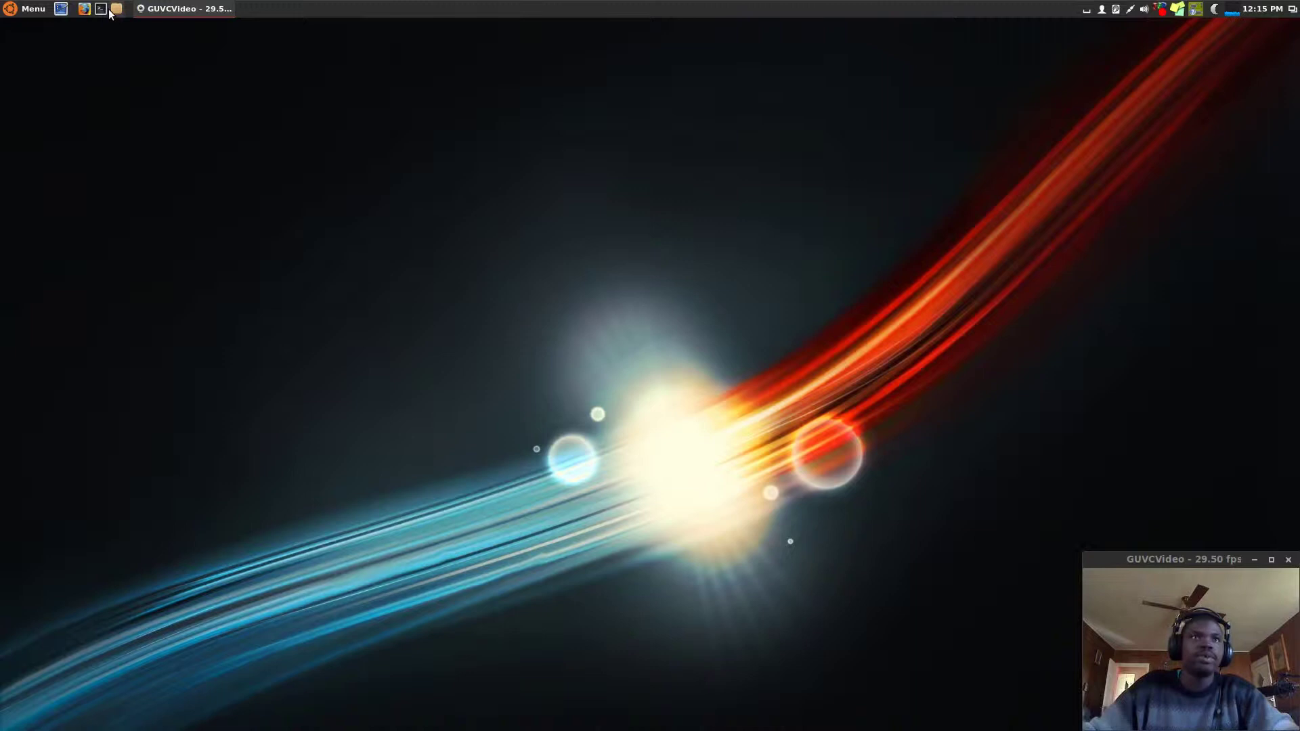
pyautogui.moveTo(388, 136); pyautogui.dragTo(611, 162)
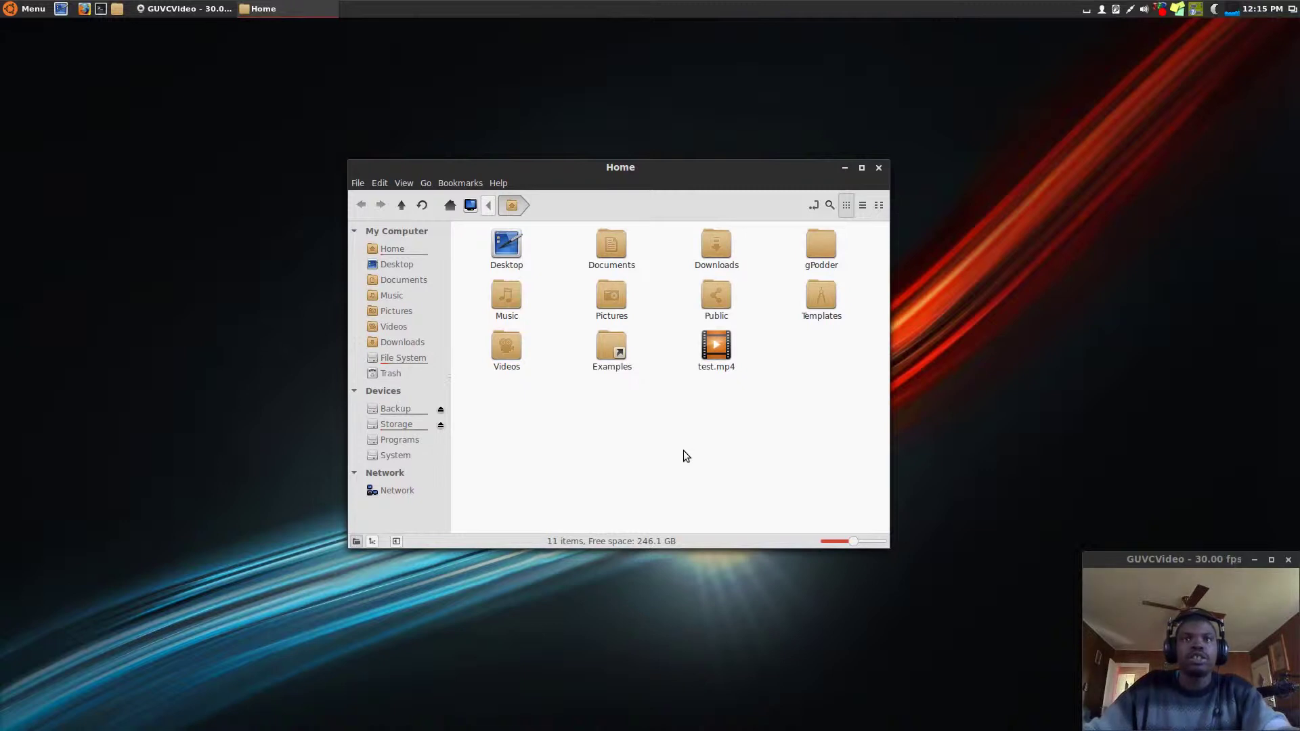
pyautogui.hotkey('ctrl', 'h')
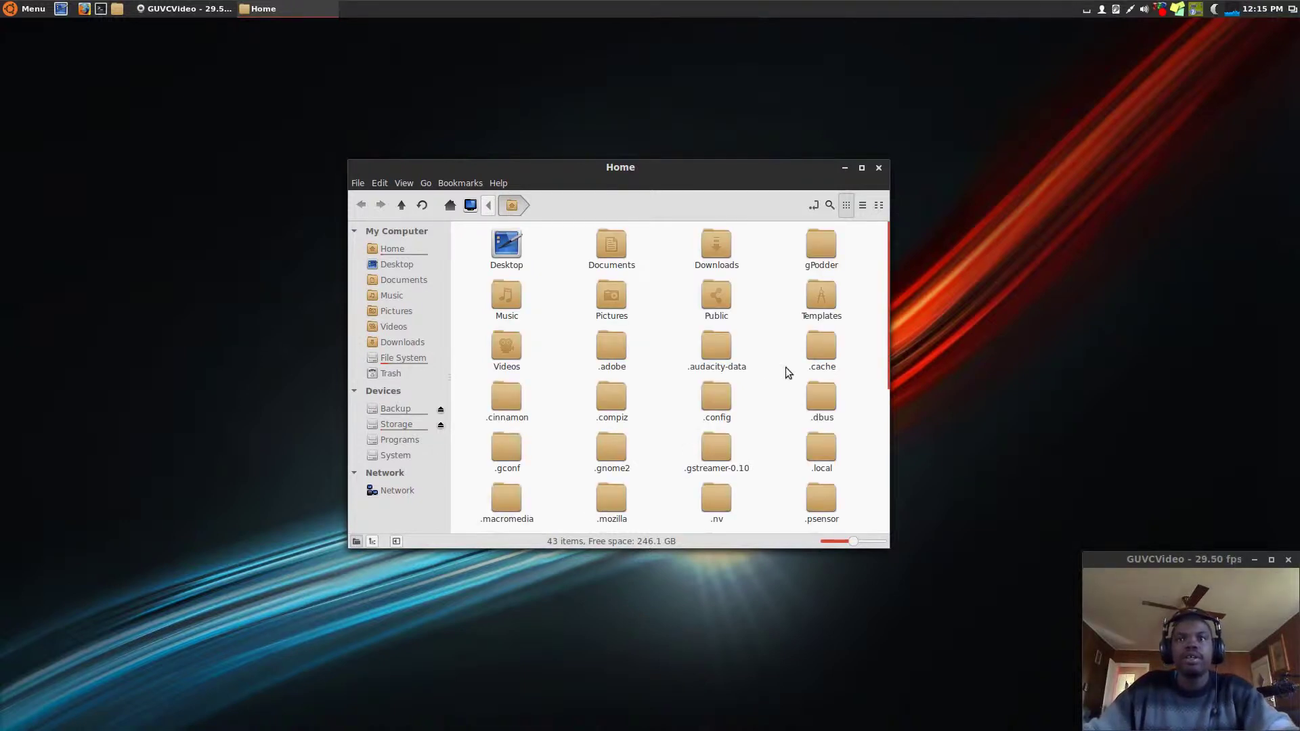
pyautogui.scroll(-3, 806, 359)
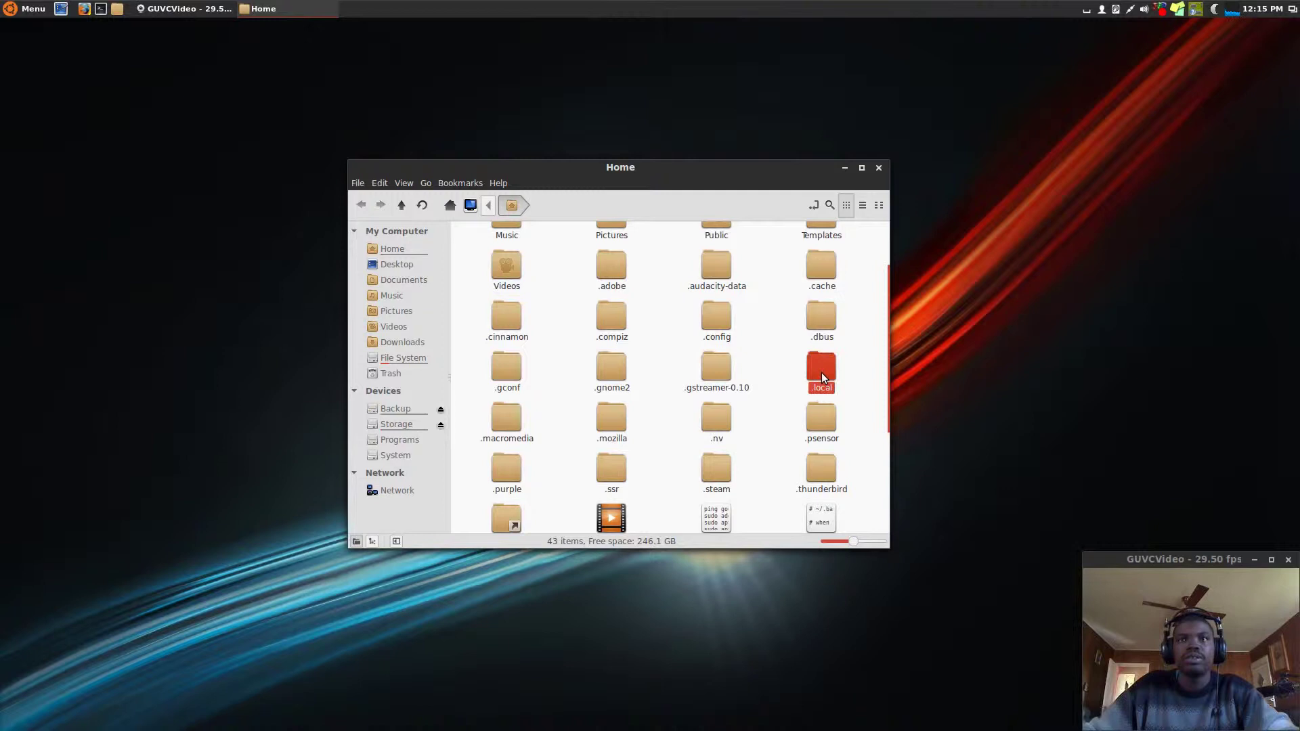
# Step: Go into .local/share/Steam, select SteamApps and move that window to the left
pyautogui.doubleClick(824, 370)
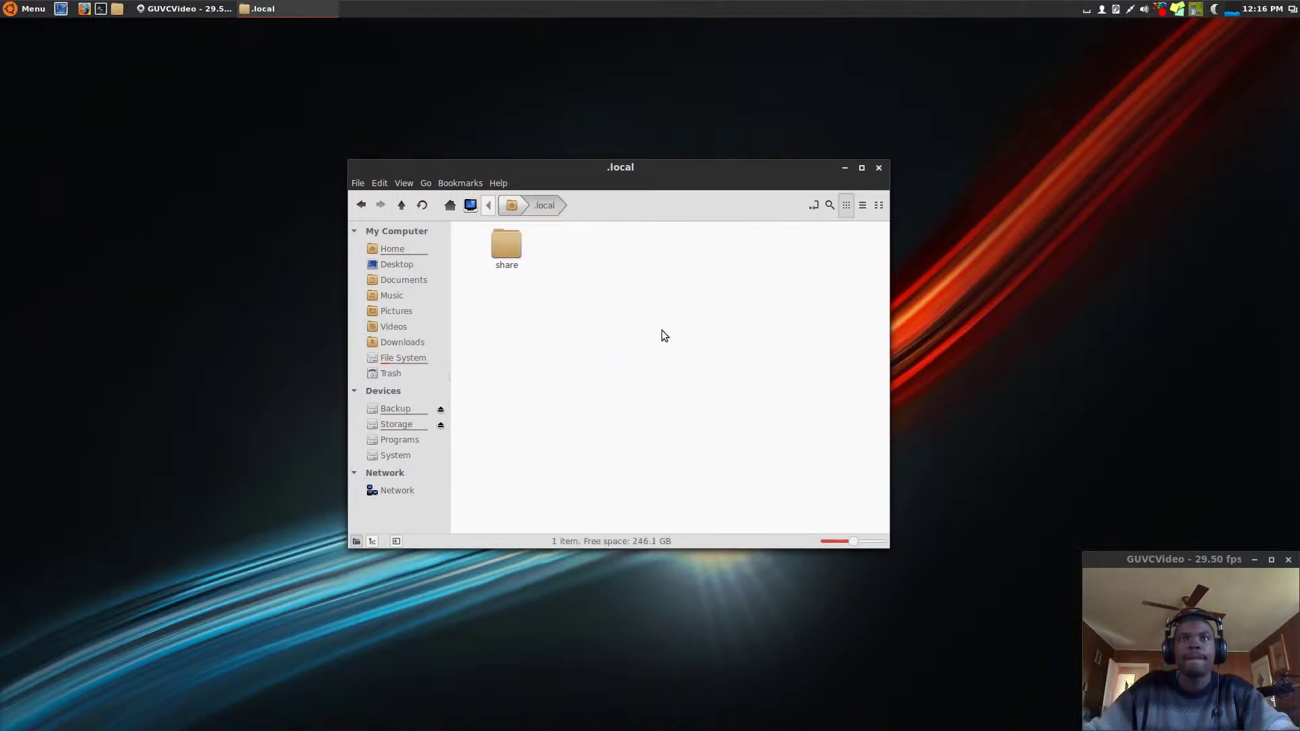
pyautogui.doubleClick(515, 258)
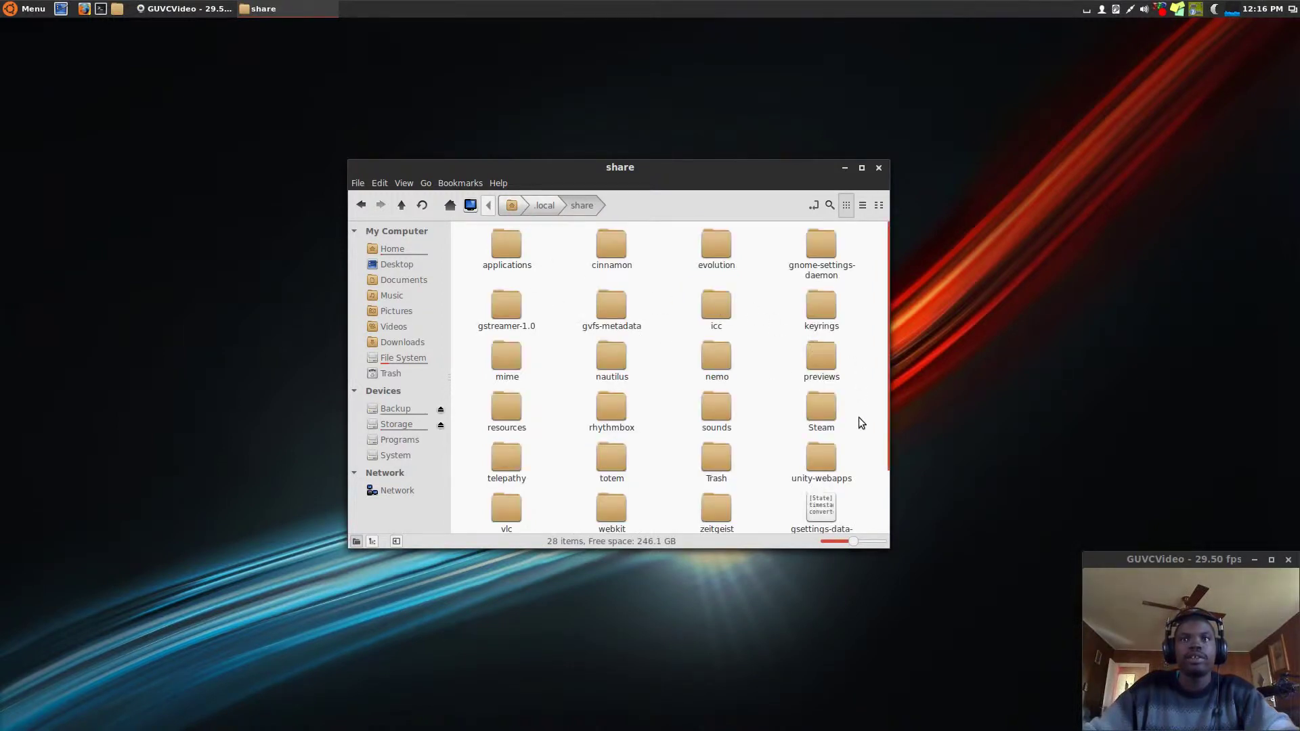
pyautogui.doubleClick(827, 411)
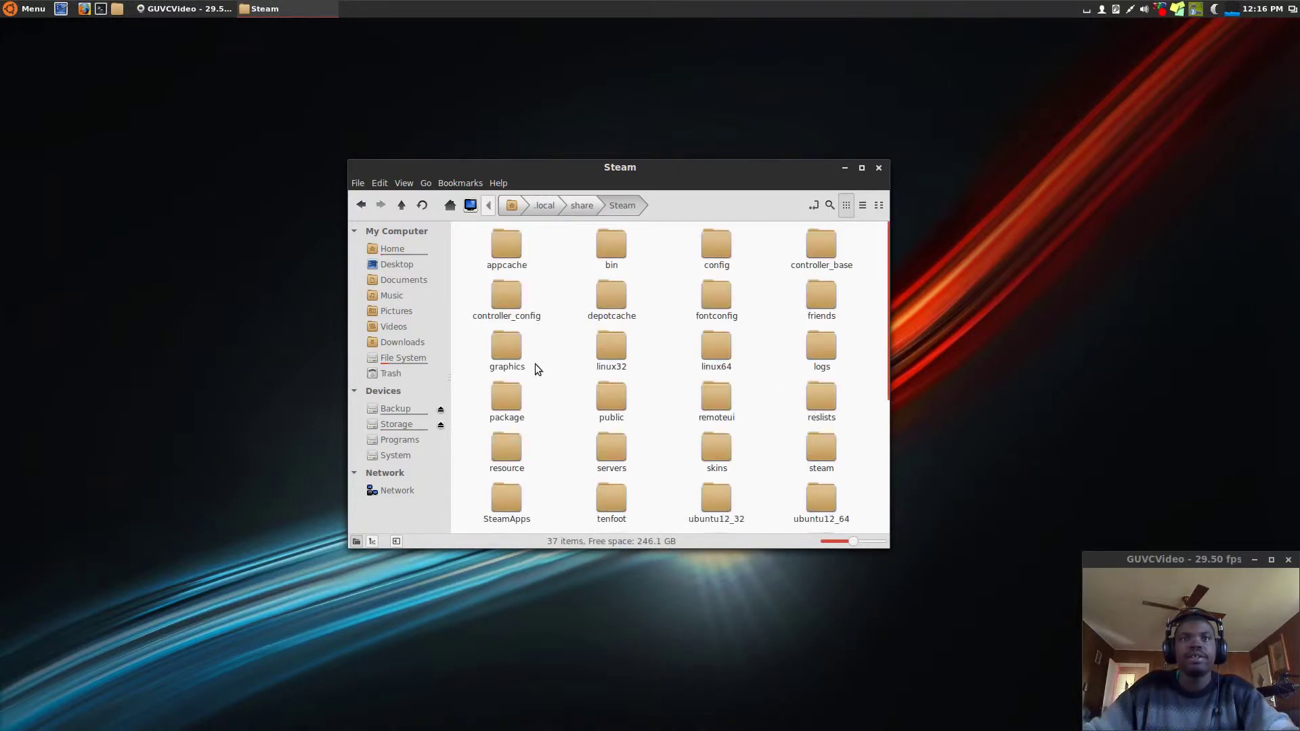
pyautogui.scroll(-1, 542, 412)
pyautogui.scroll(-1, 545, 418)
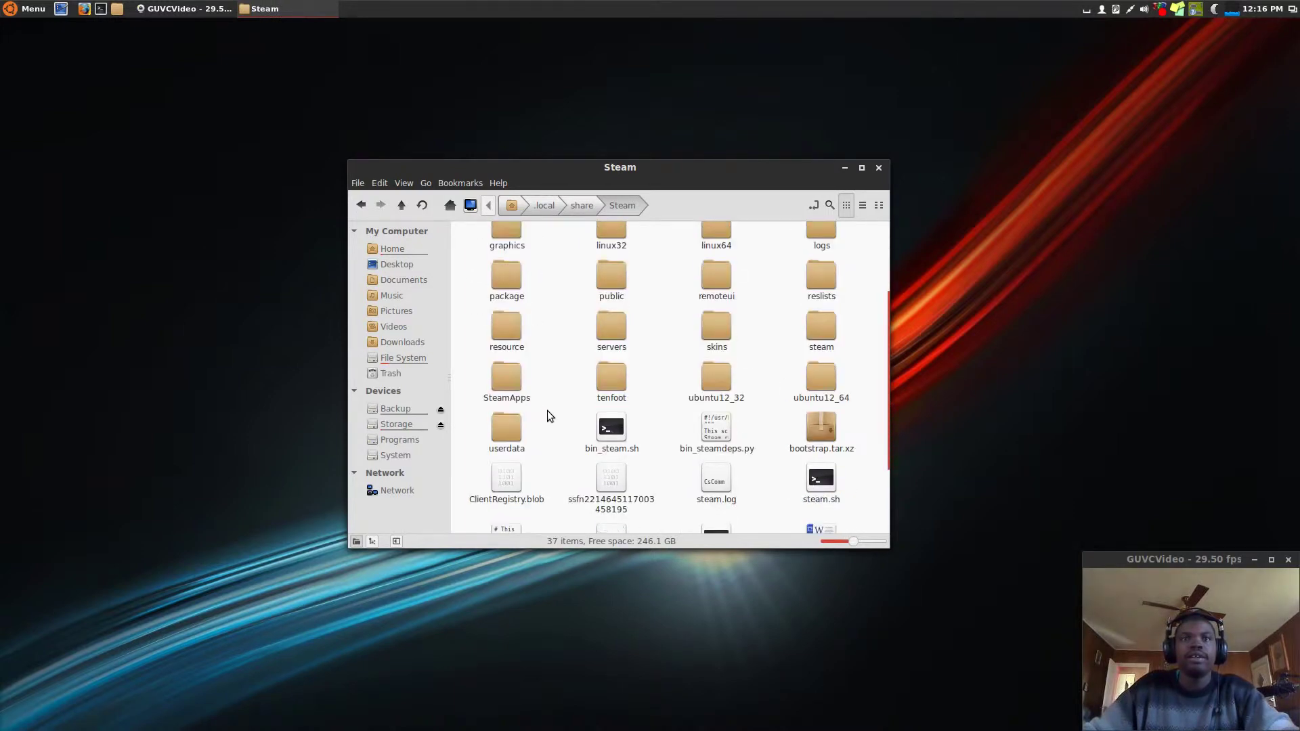
pyautogui.click(518, 376)
pyautogui.moveTo(633, 165); pyautogui.dragTo(380, 177)
# Step: Open a second Nemo window and switch it to the Backup drive from the sidebar
pyautogui.click(116, 9)
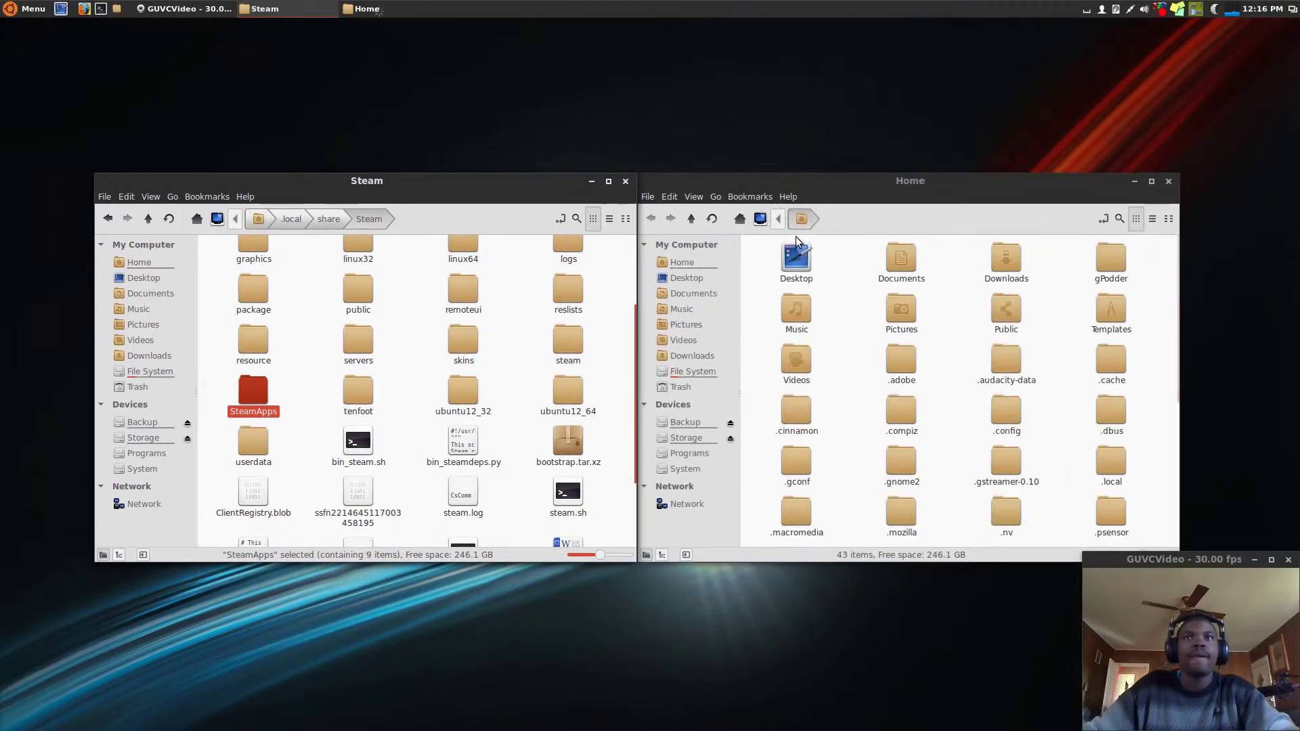
pyautogui.click(772, 178)
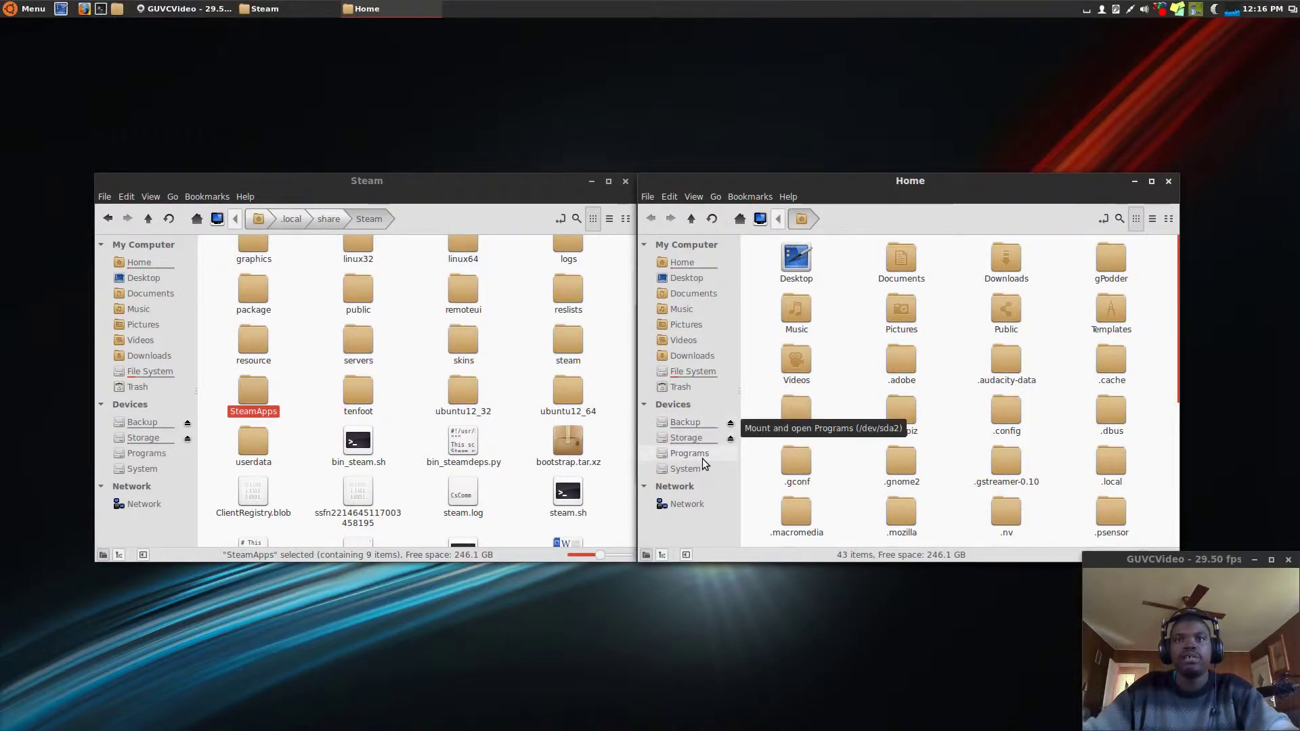
pyautogui.click(693, 421)
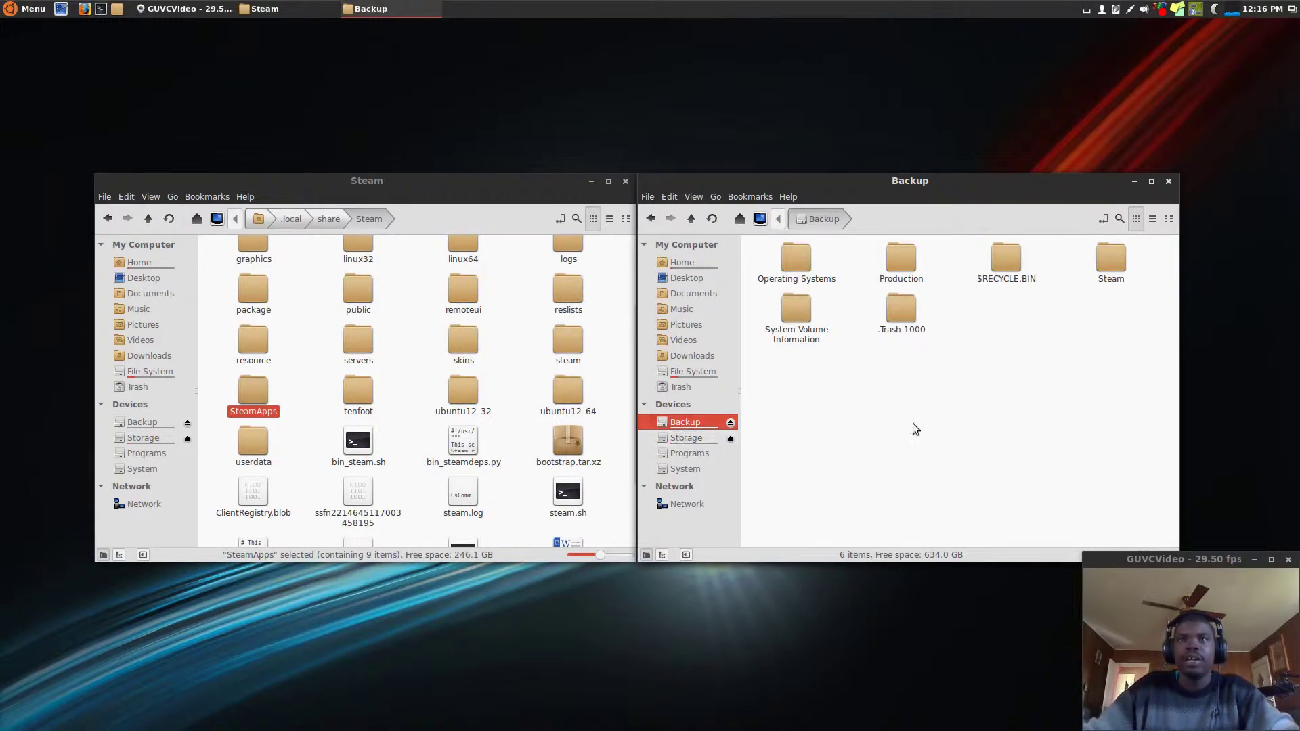
# Step: Open Backup > Steam > Linux and select its SteamApps folder
pyautogui.click(1107, 260)
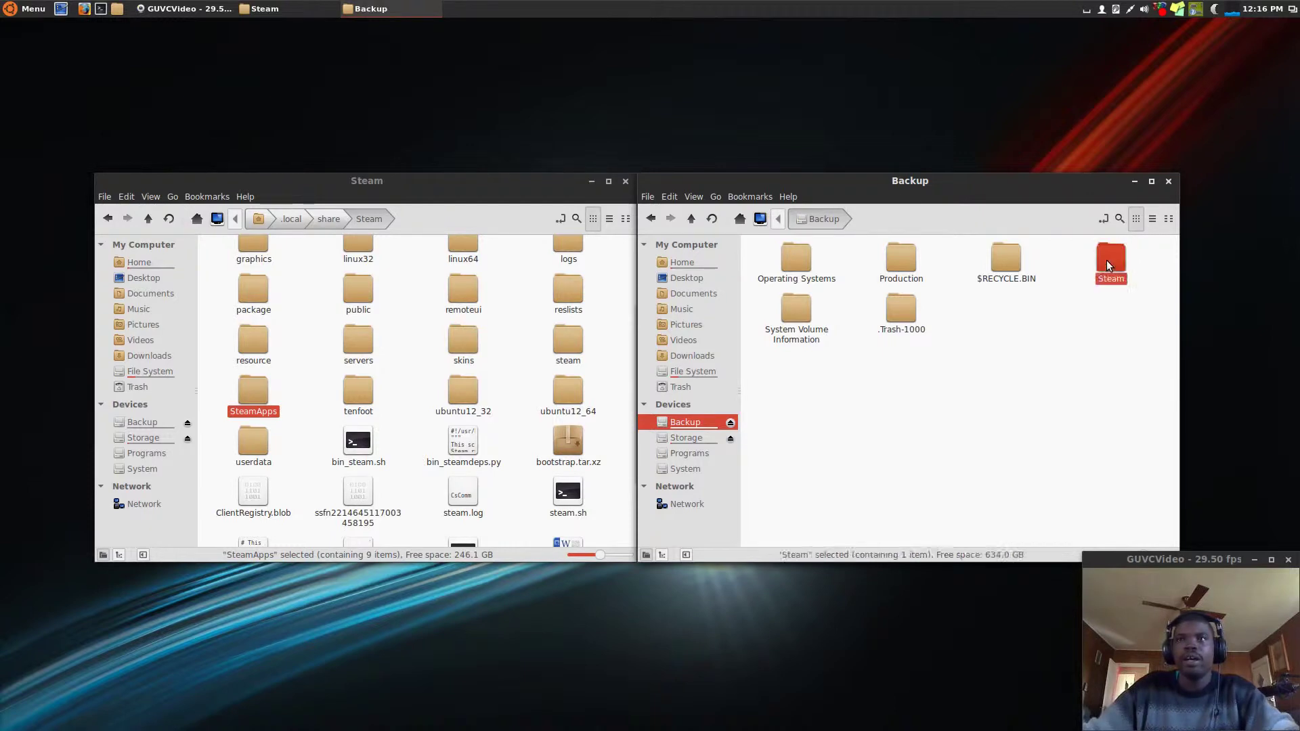
pyautogui.doubleClick(1106, 260)
pyautogui.doubleClick(805, 257)
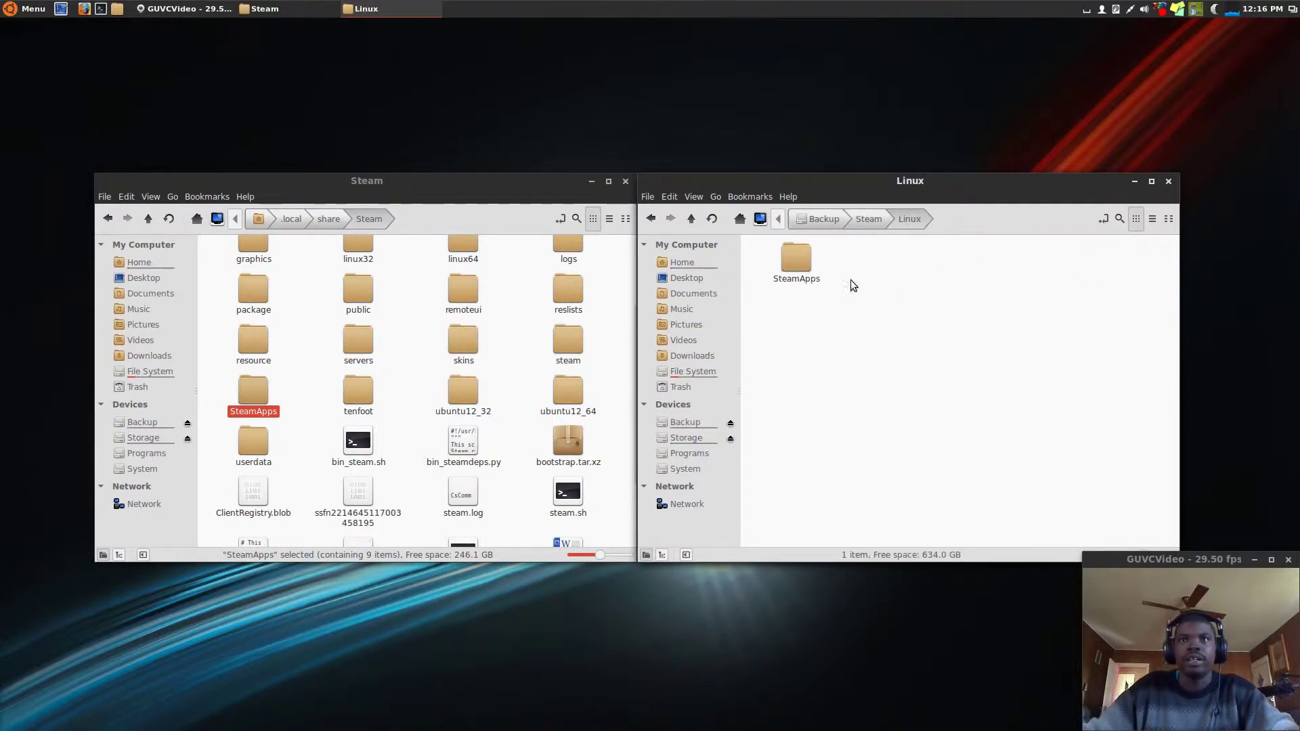
pyautogui.click(796, 261)
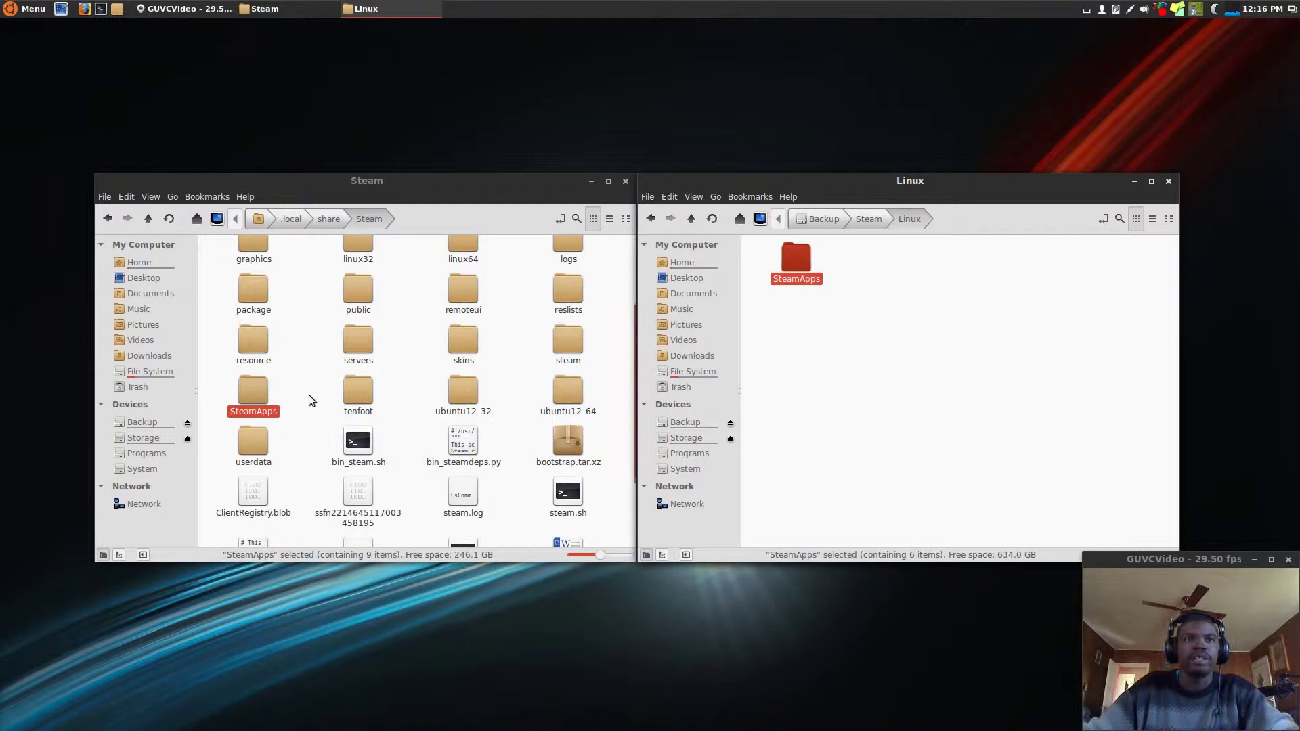
# Step: Copy the local SteamApps folder without pasting, then close both Nemo windows
pyautogui.moveTo(301, 400); pyautogui.dragTo(258, 399)
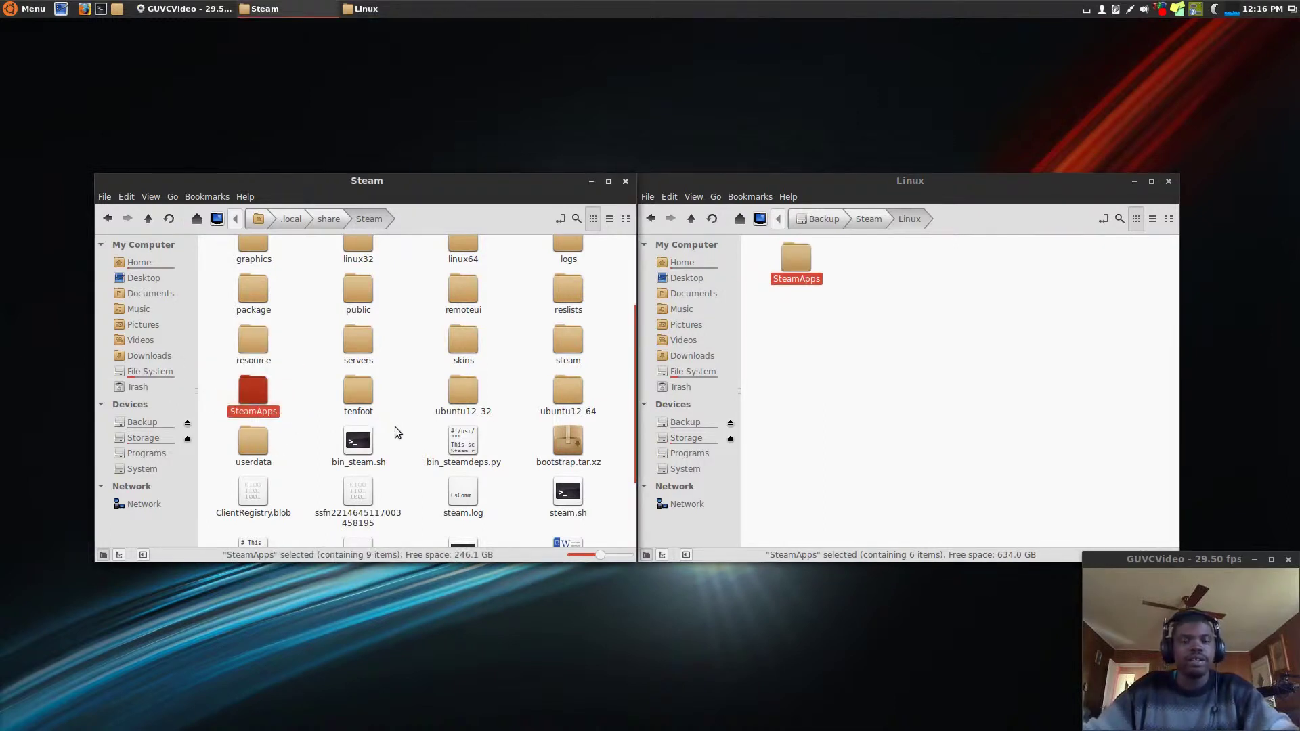
pyautogui.rightClick(256, 386)
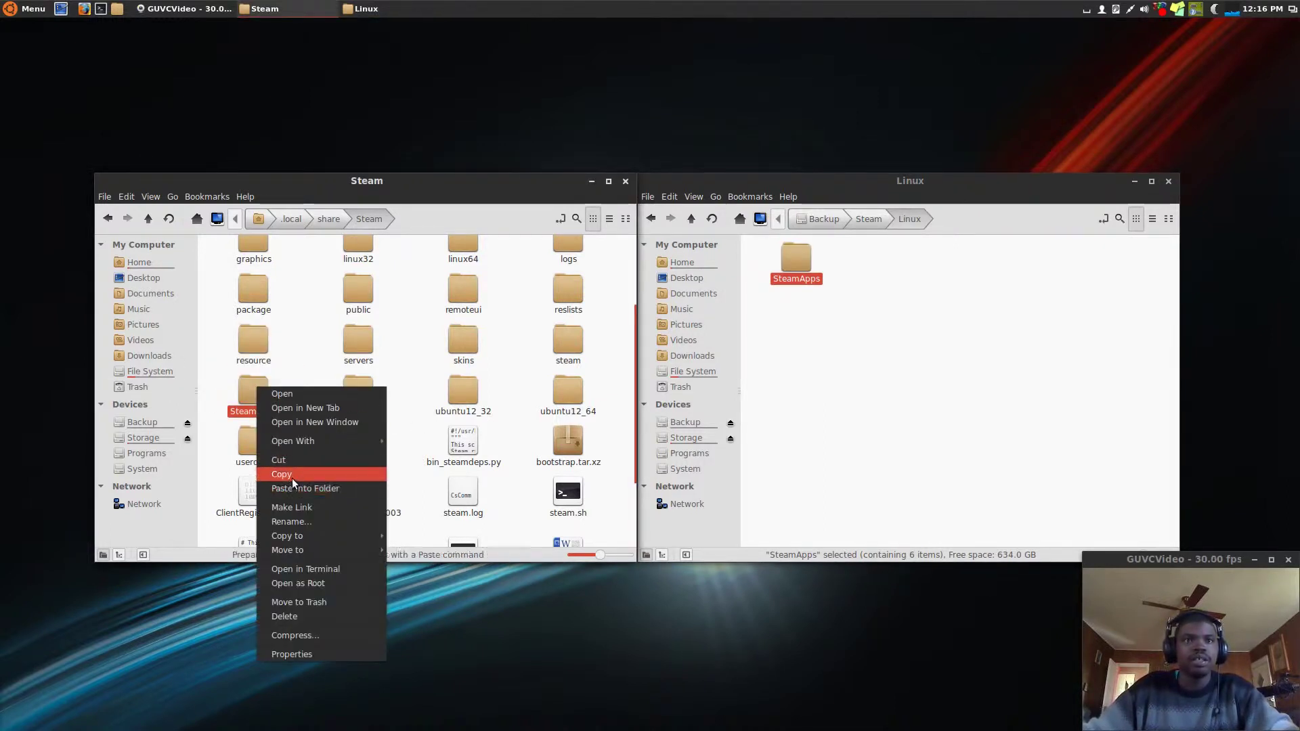
pyautogui.click(291, 478)
pyautogui.rightClick(922, 283)
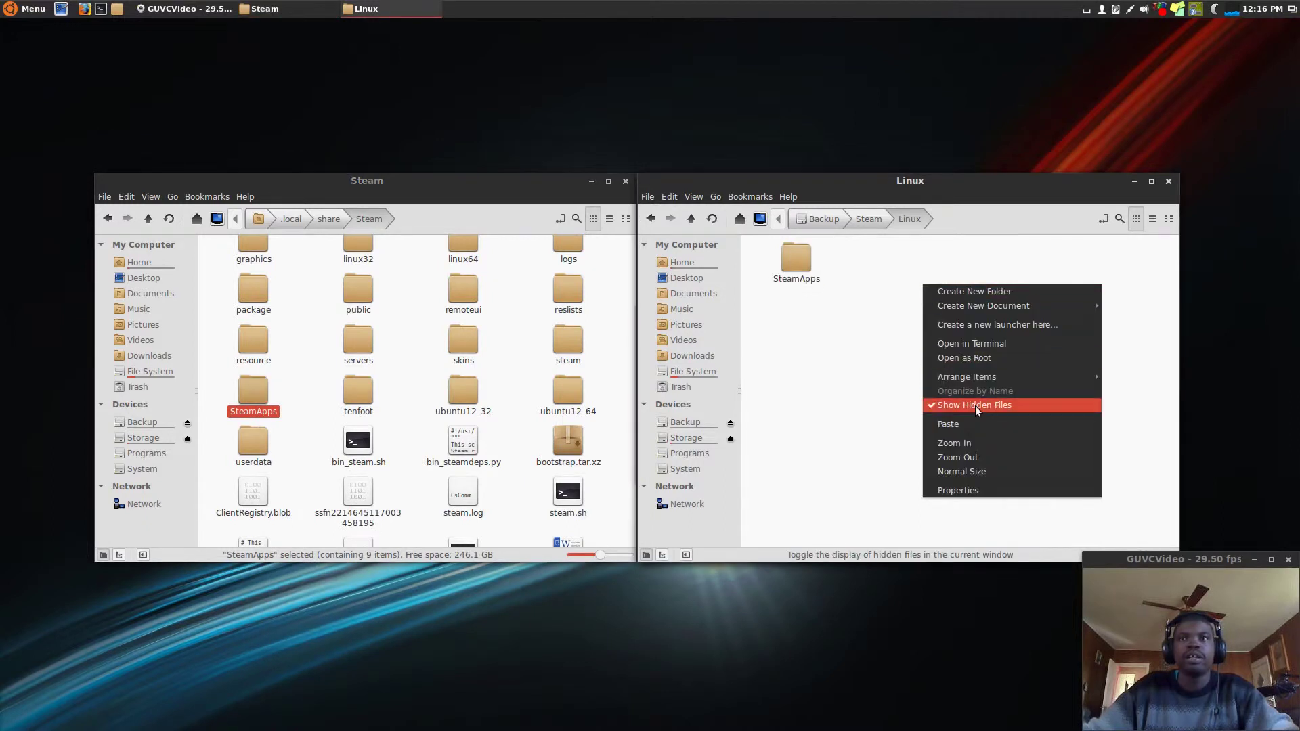
pyautogui.click(843, 345)
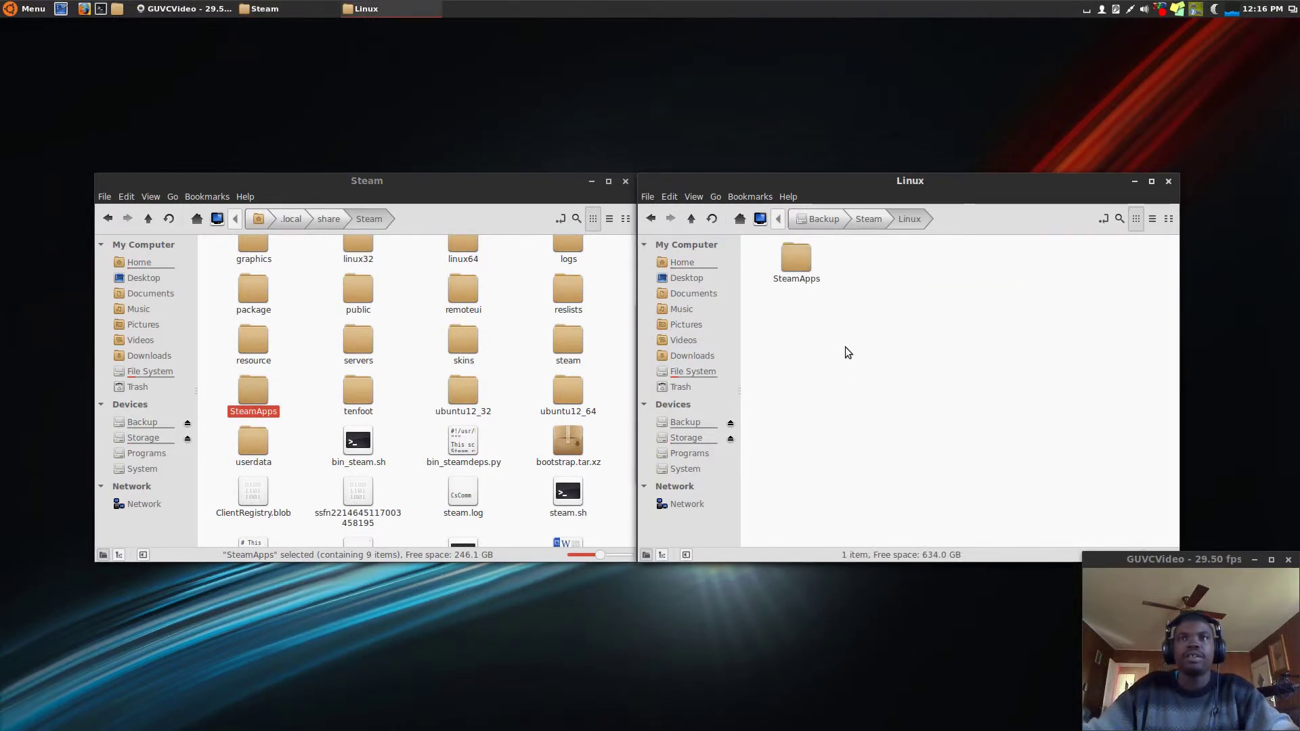
pyautogui.click(626, 183)
pyautogui.click(1168, 181)
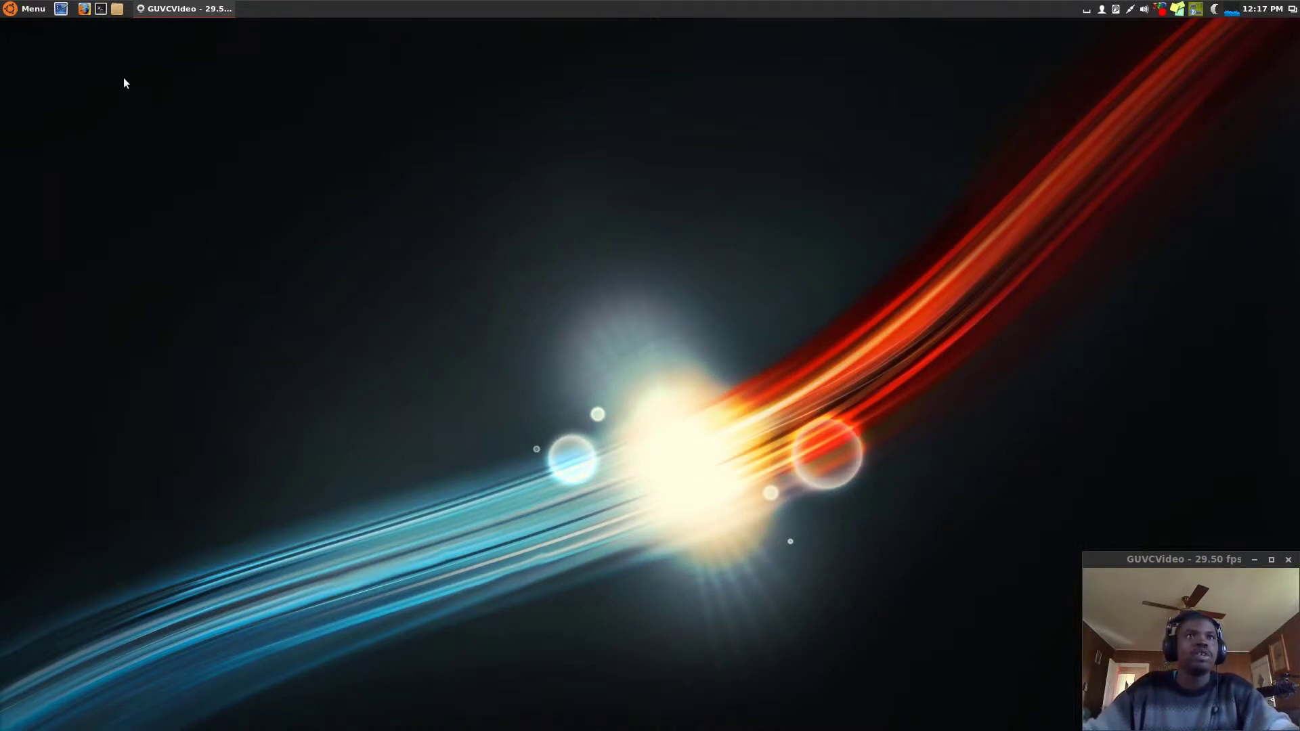
# Step: Open a Home window in Nemo, nudge it lower, and open a second window
pyautogui.click(112, 12)
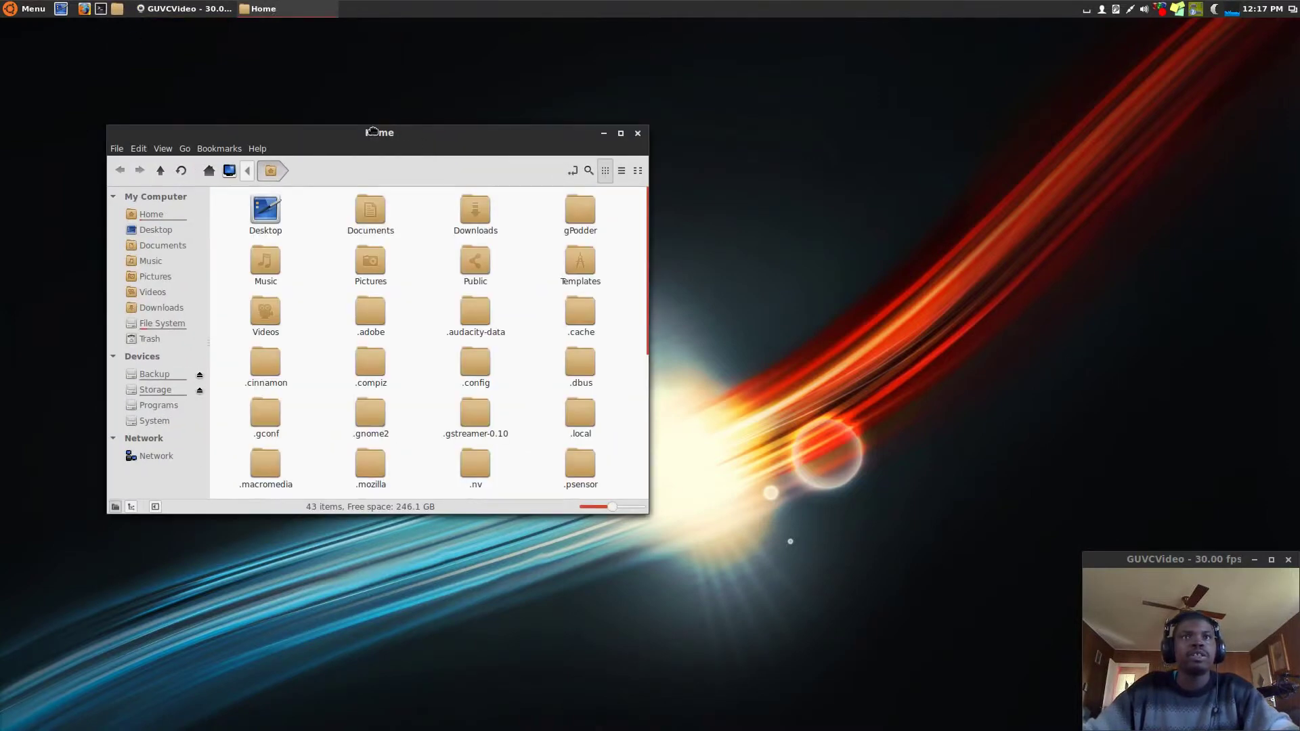
pyautogui.moveTo(372, 131); pyautogui.dragTo(378, 170)
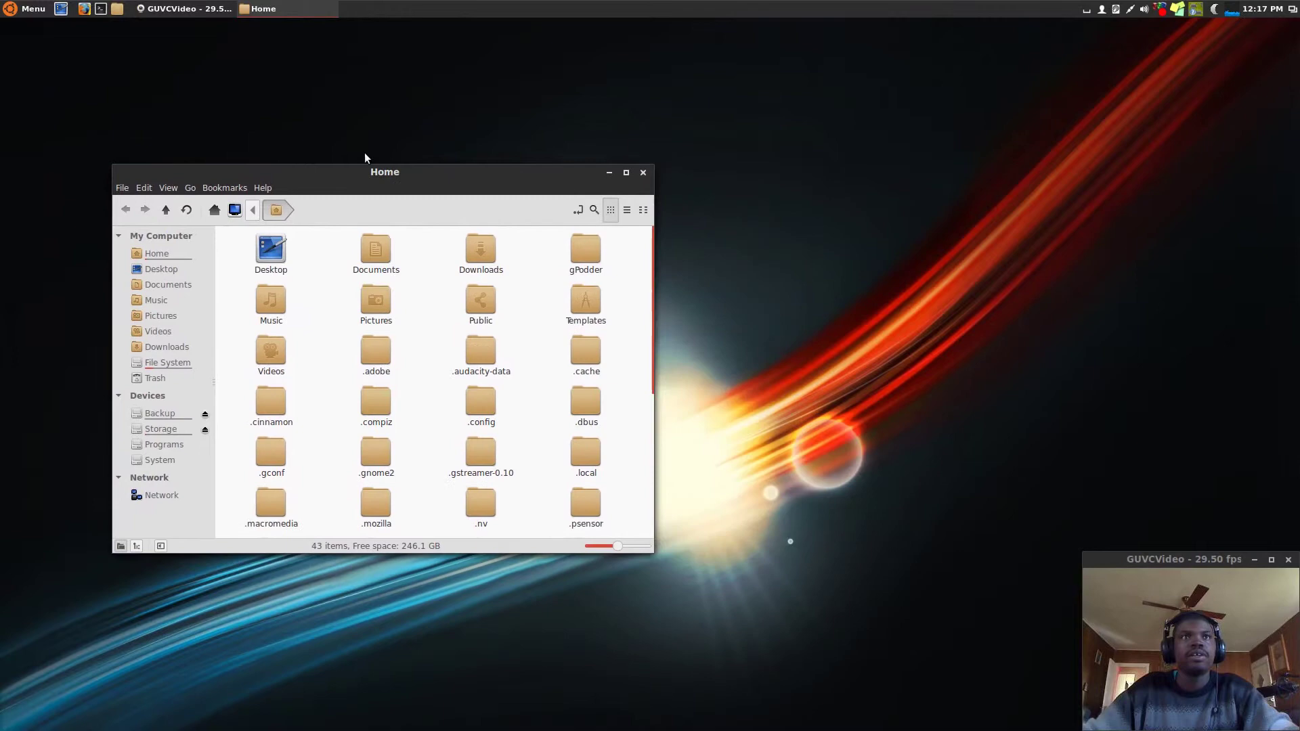
pyautogui.click(122, 9)
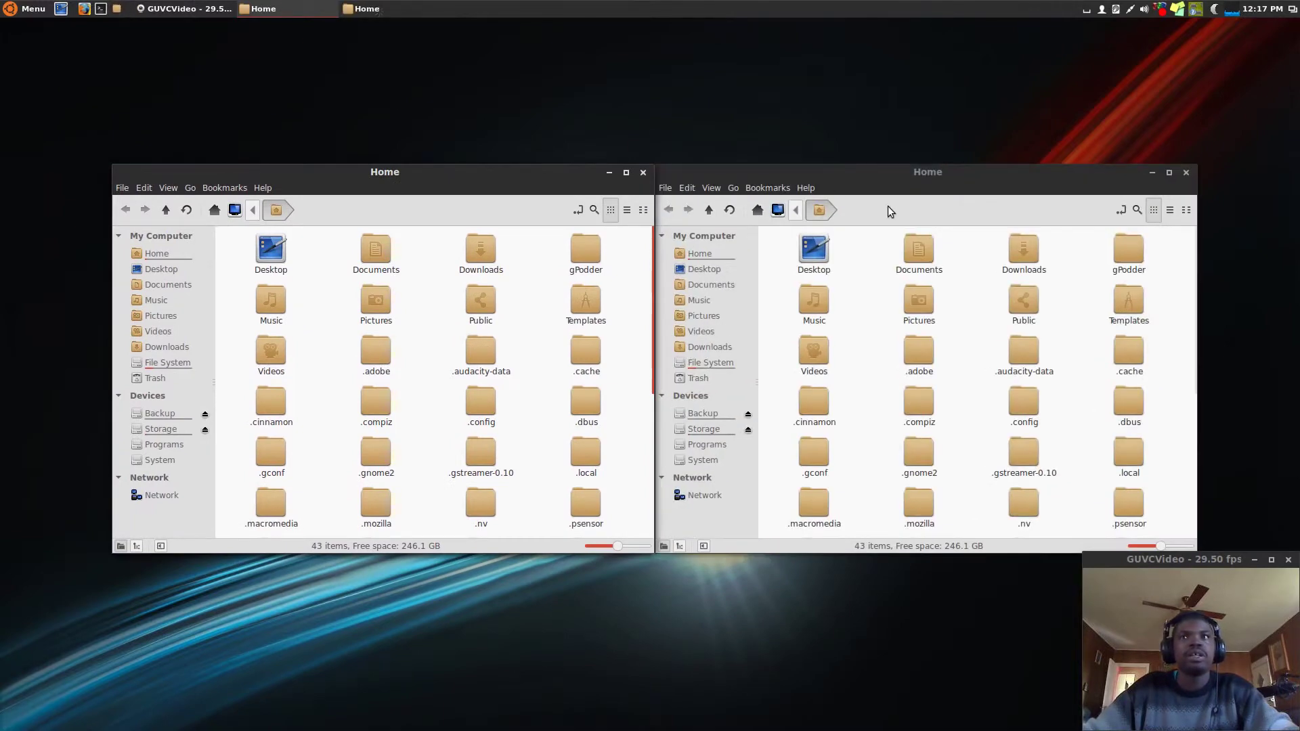
pyautogui.click(895, 187)
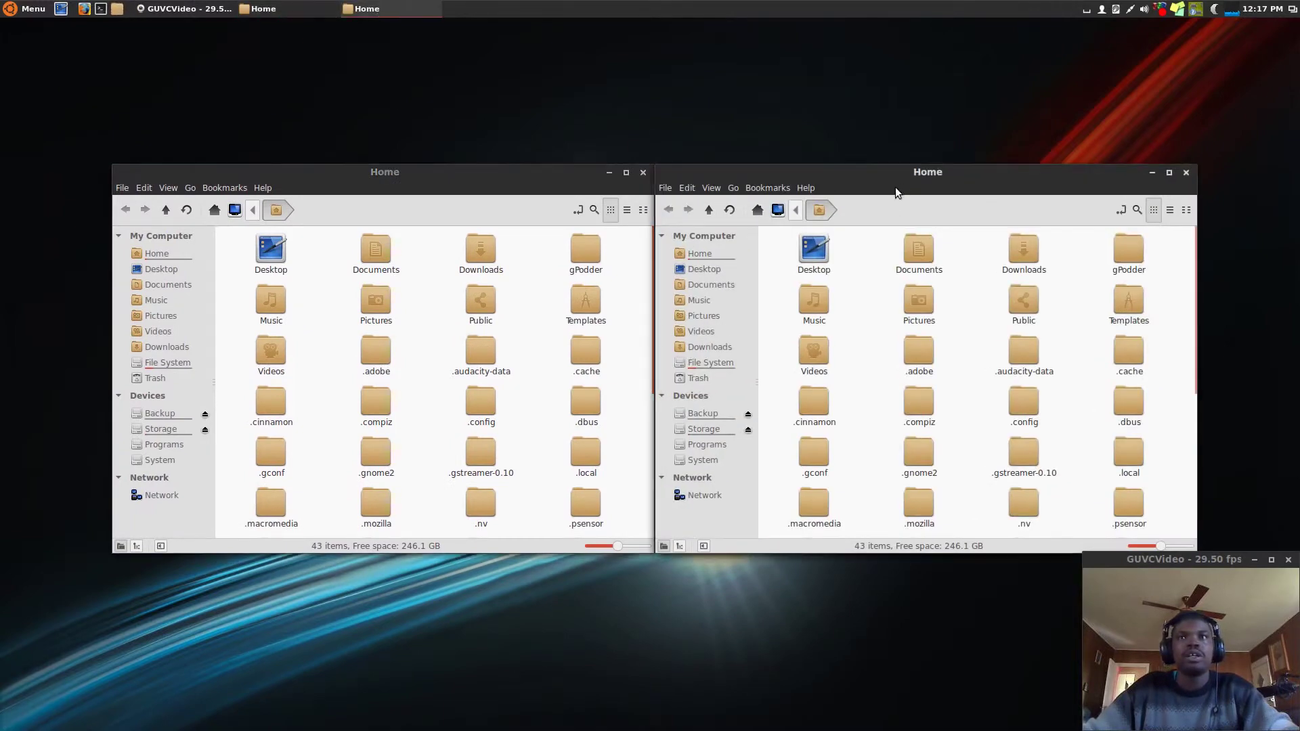
# Step: Copy SteamApps from Backup > Steam > Linux, then return to the Home window
pyautogui.click(719, 414)
pyautogui.doubleClick(1132, 249)
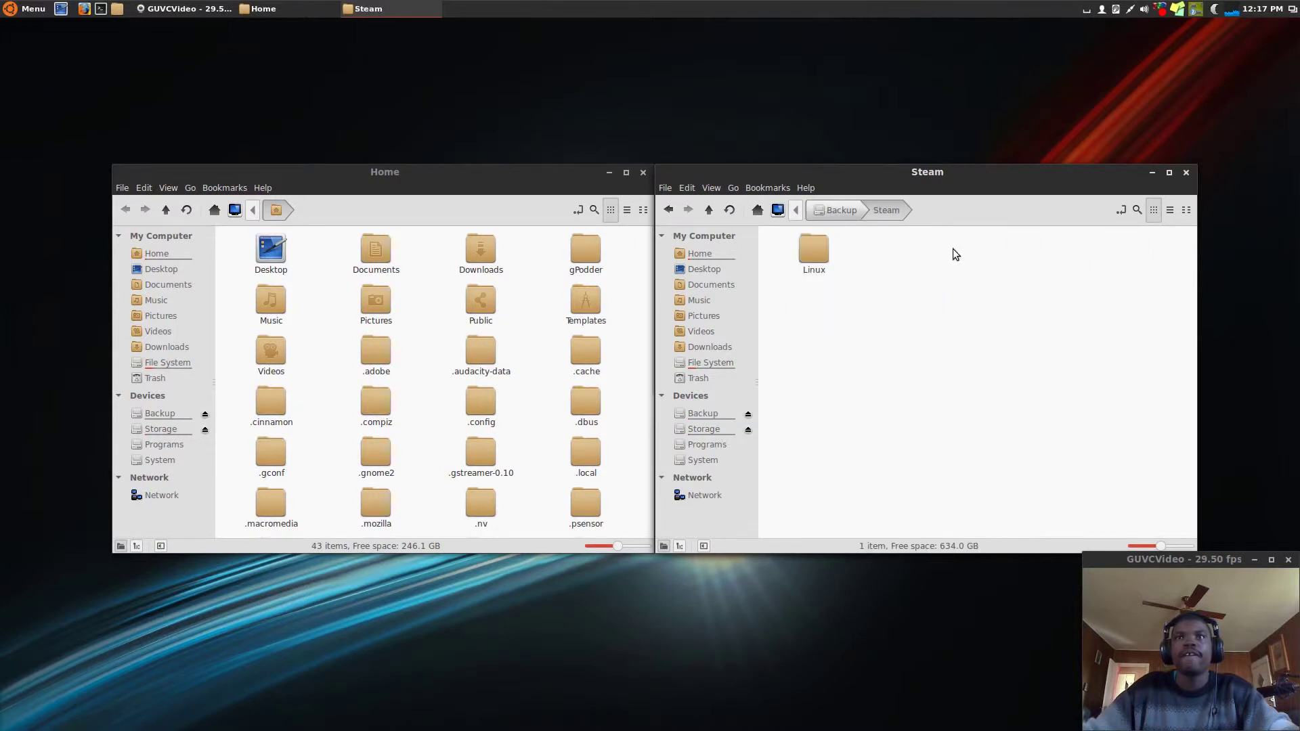
pyautogui.doubleClick(807, 249)
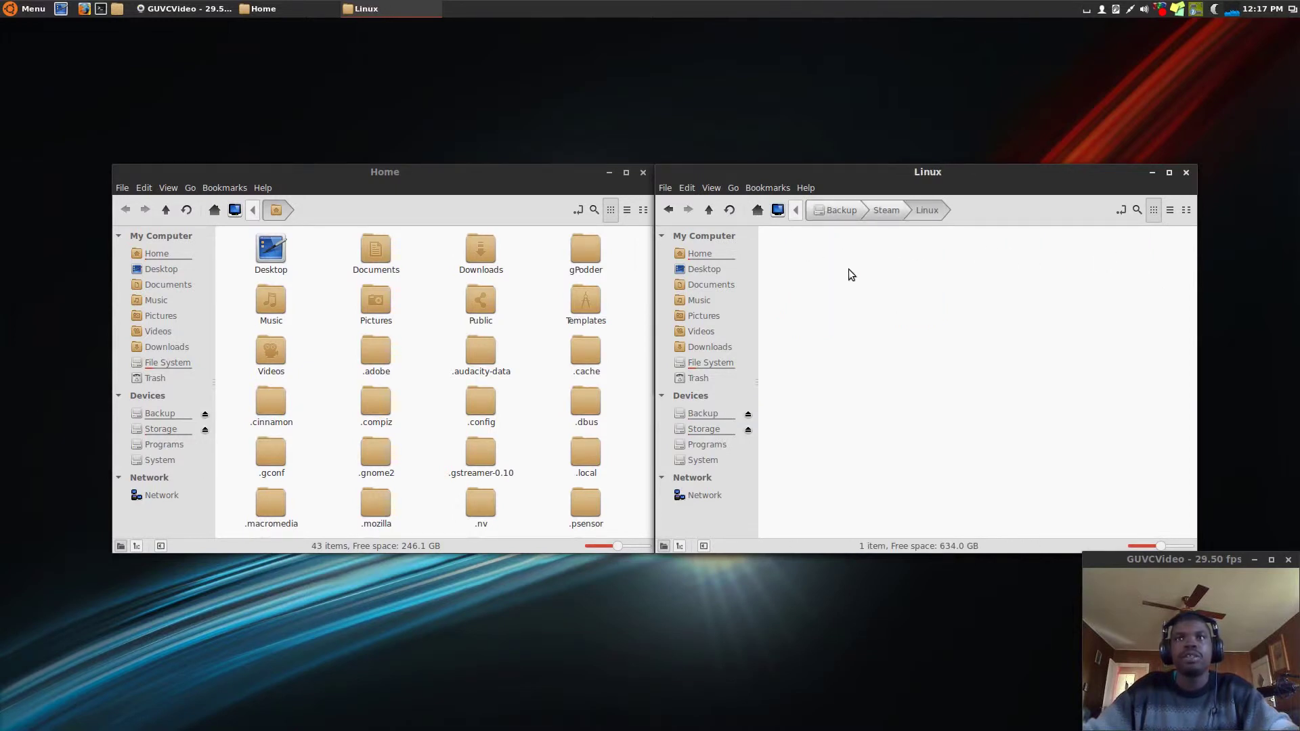
pyautogui.moveTo(761, 228); pyautogui.dragTo(834, 280)
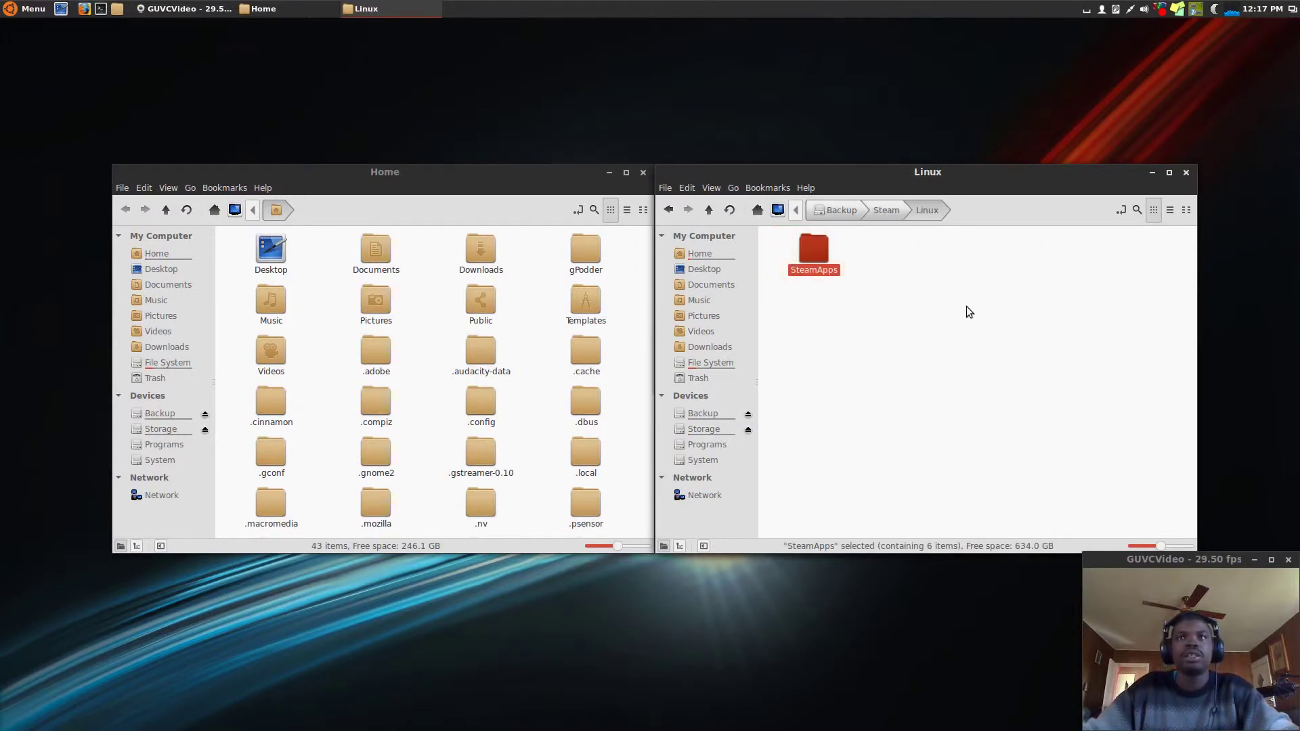
pyautogui.rightClick(798, 245)
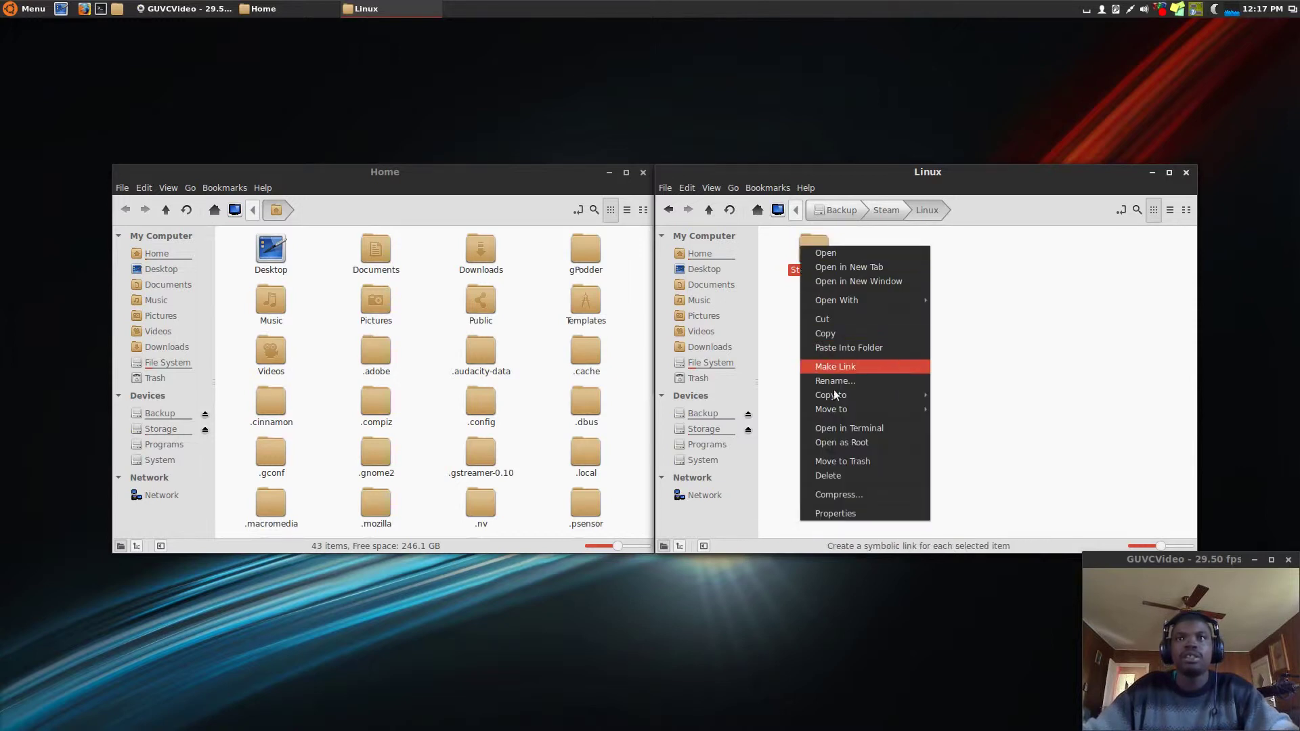
pyautogui.click(909, 339)
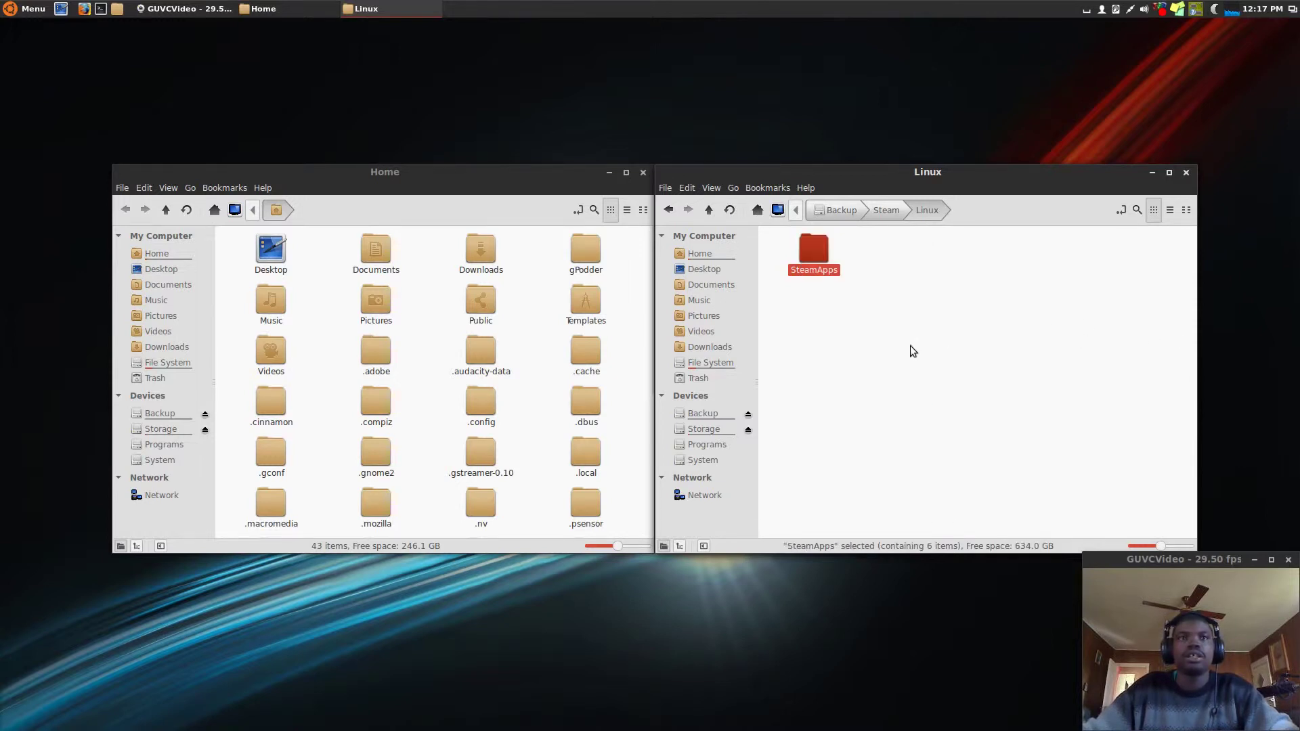
pyautogui.click(532, 433)
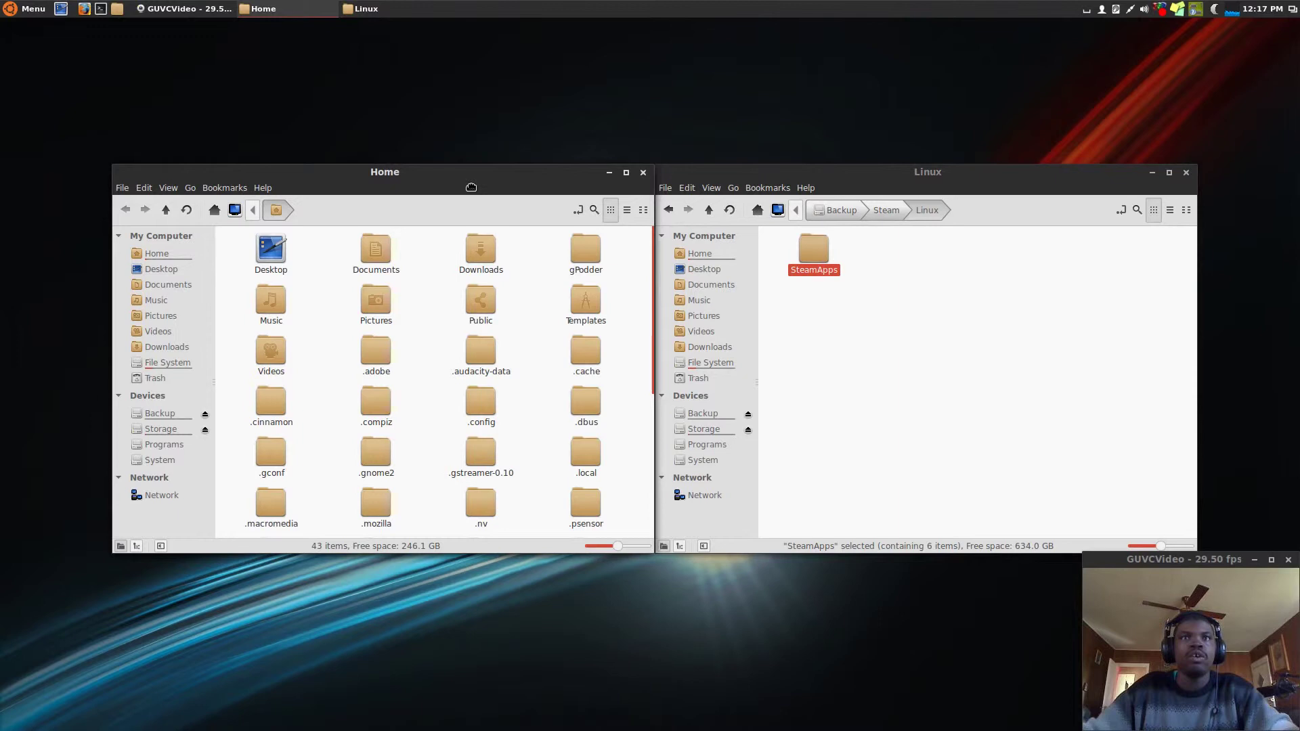
# Step: Paste the backed-up SteamApps folder into .local/share/Steam
pyautogui.doubleClick(587, 455)
pyautogui.doubleClick(271, 254)
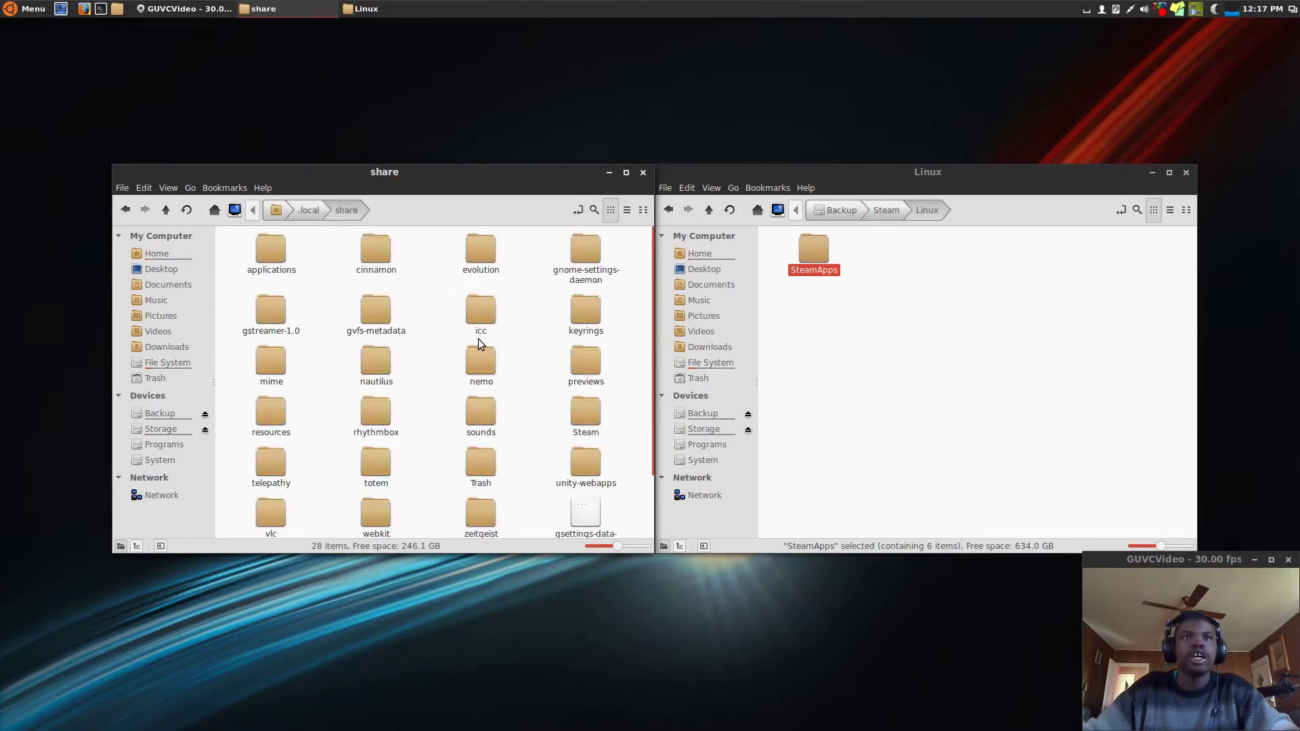
pyautogui.doubleClick(598, 417)
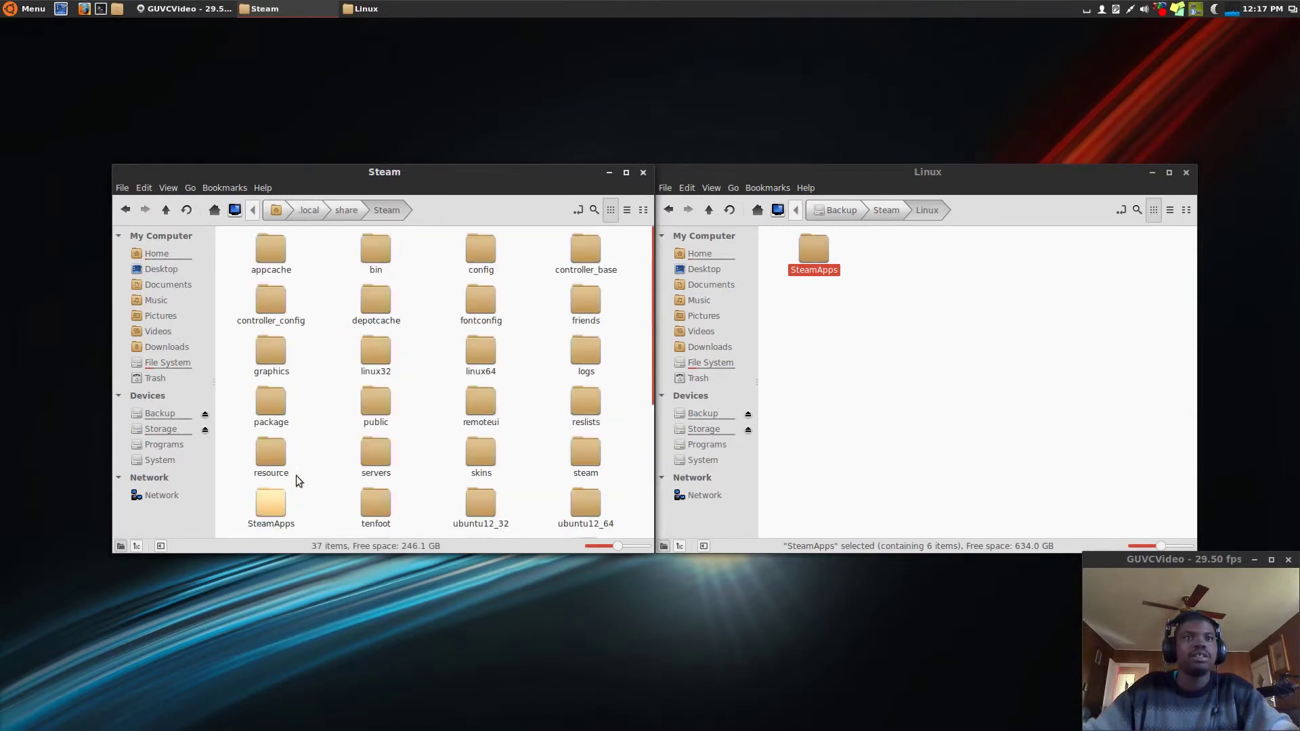
pyautogui.scroll(-1, 322, 443)
pyautogui.scroll(-2, 322, 441)
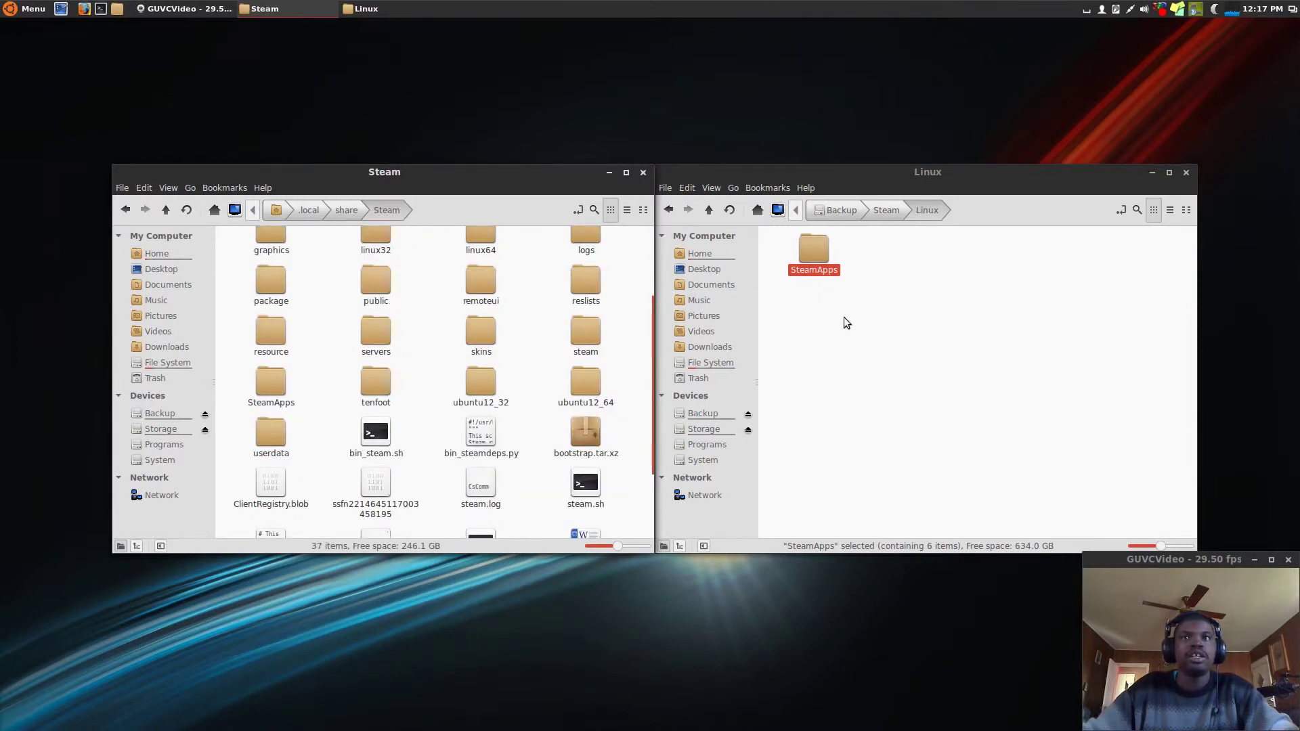
pyautogui.rightClick(327, 357)
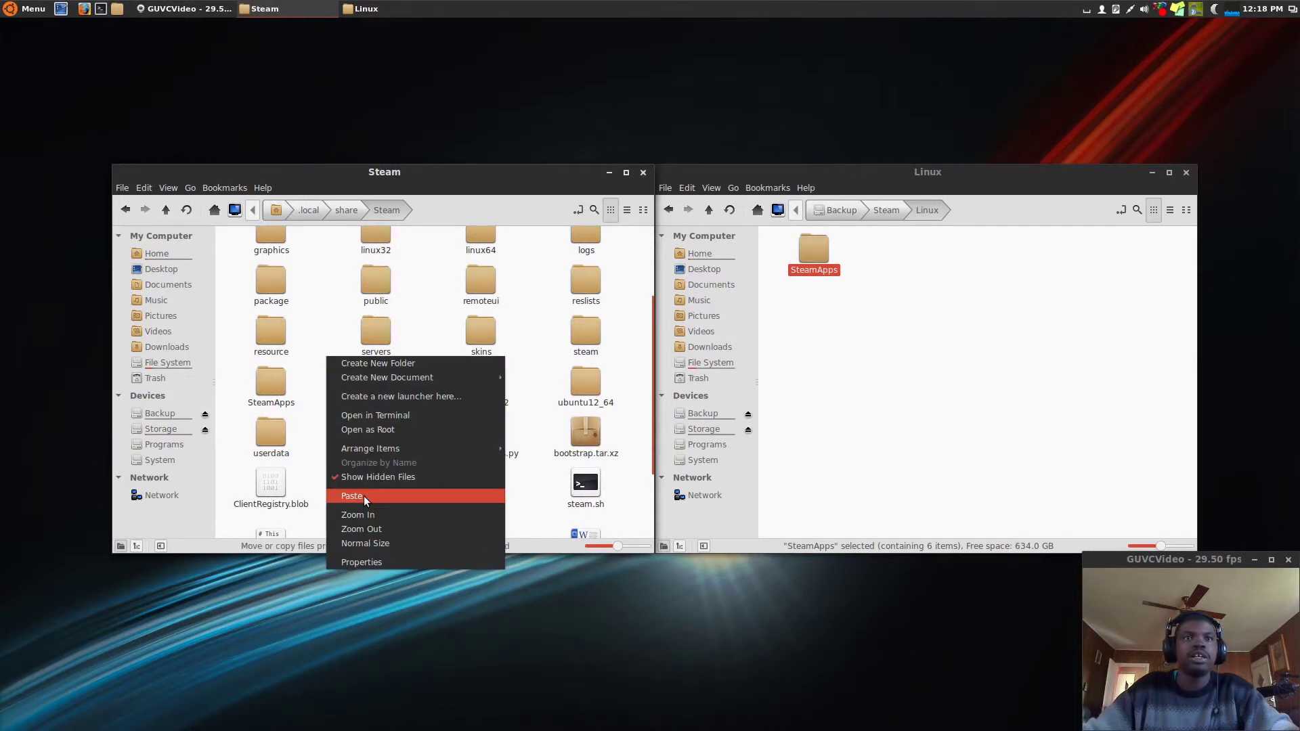
pyautogui.click(315, 389)
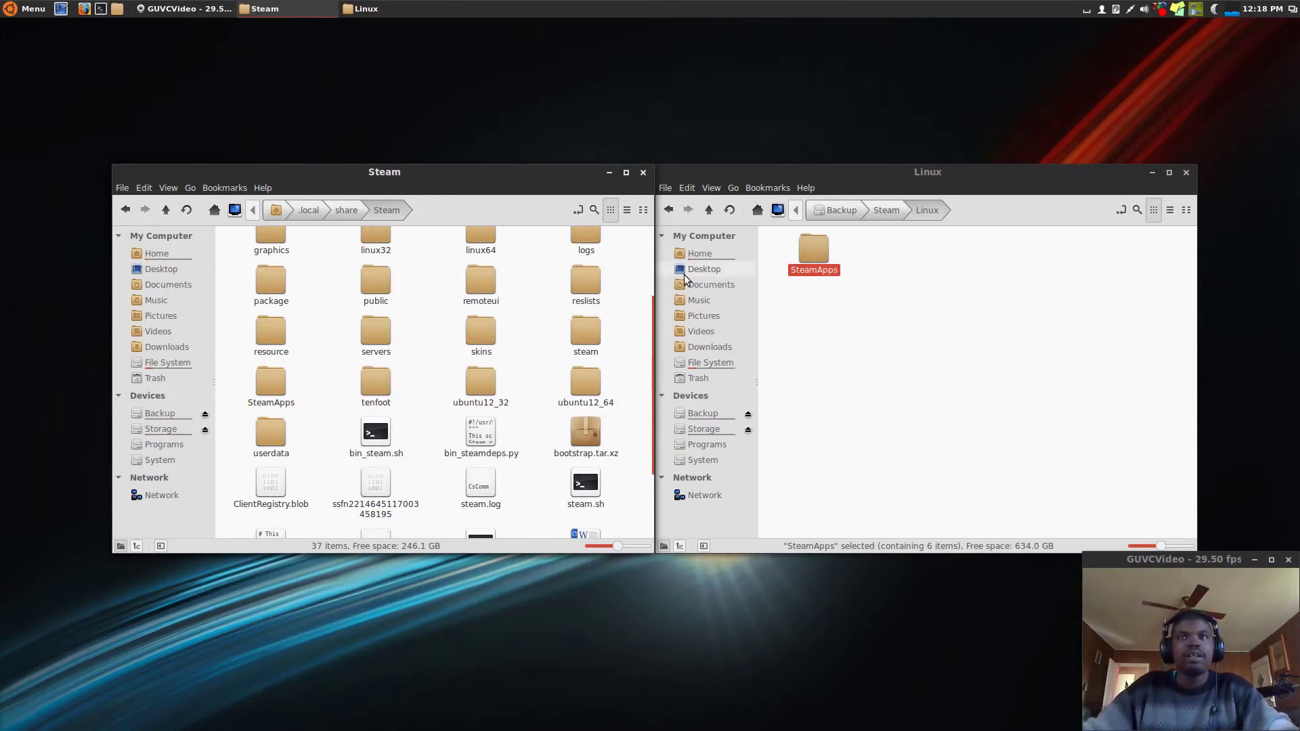
# Step: Close the local Steam window and the backup's Linux window
pyautogui.scroll(4, 526, 295)
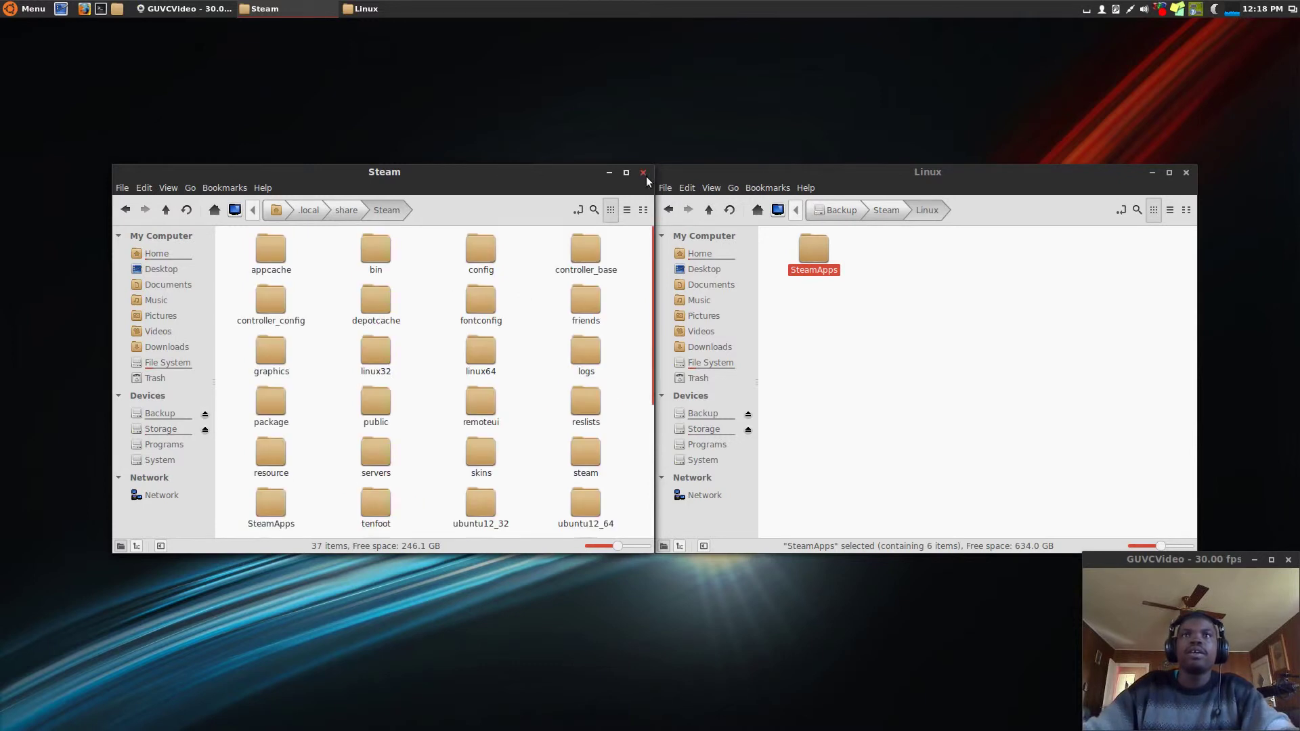
pyautogui.click(643, 172)
pyautogui.click(1185, 172)
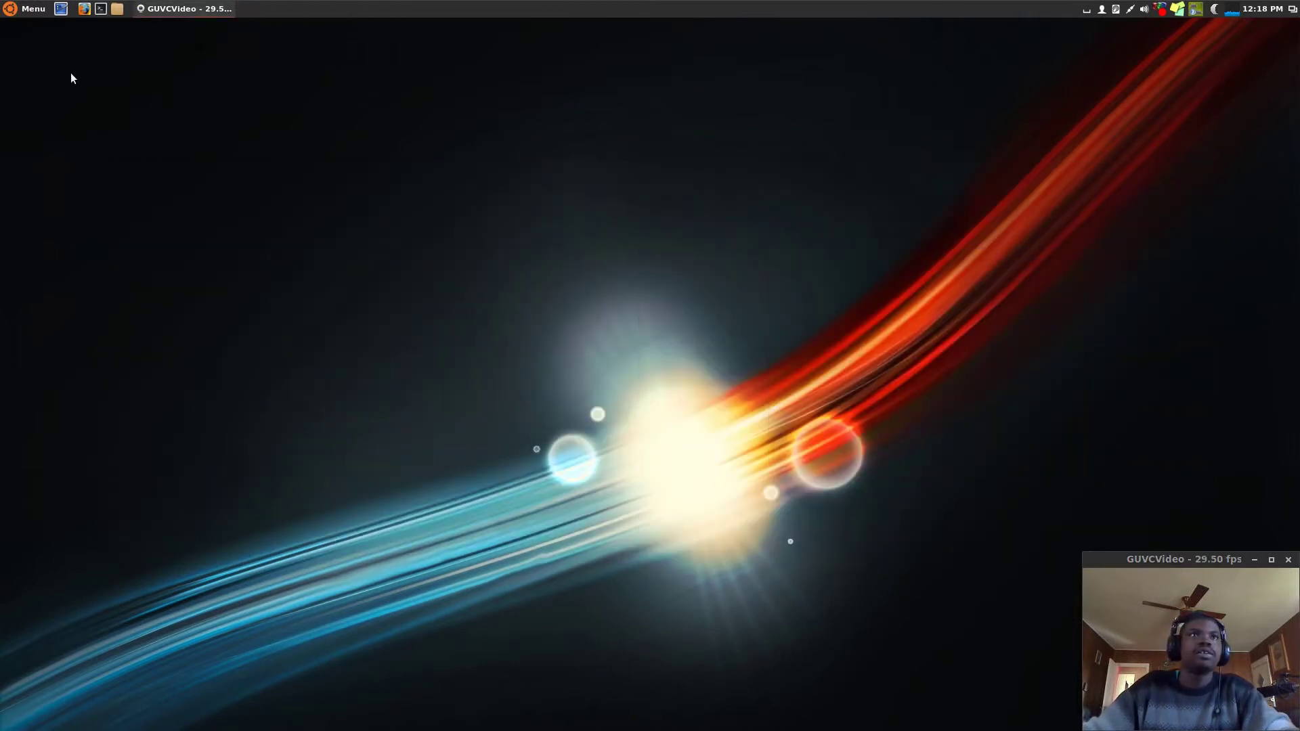
# Step: Launch Steam from Menu > Games to show the library of Linux games
pyautogui.click(27, 8)
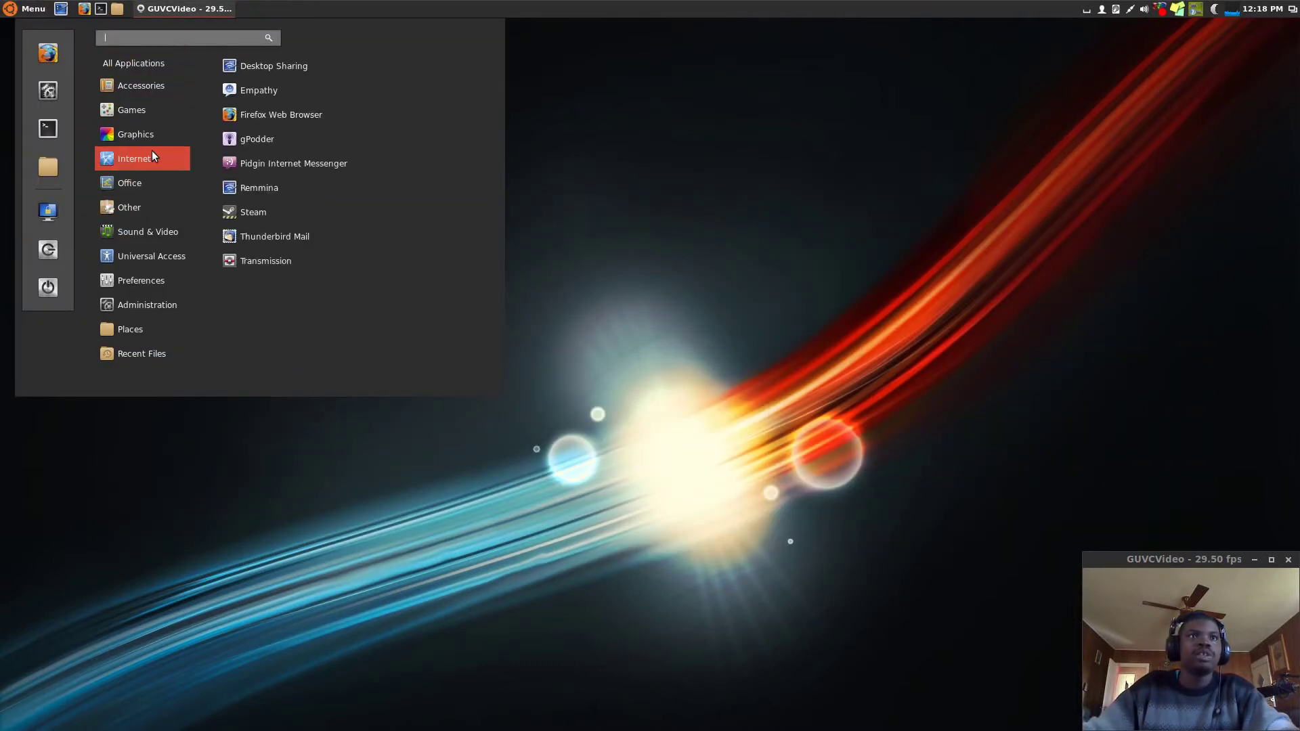
pyautogui.moveTo(139, 290)
pyautogui.moveTo(188, 103)
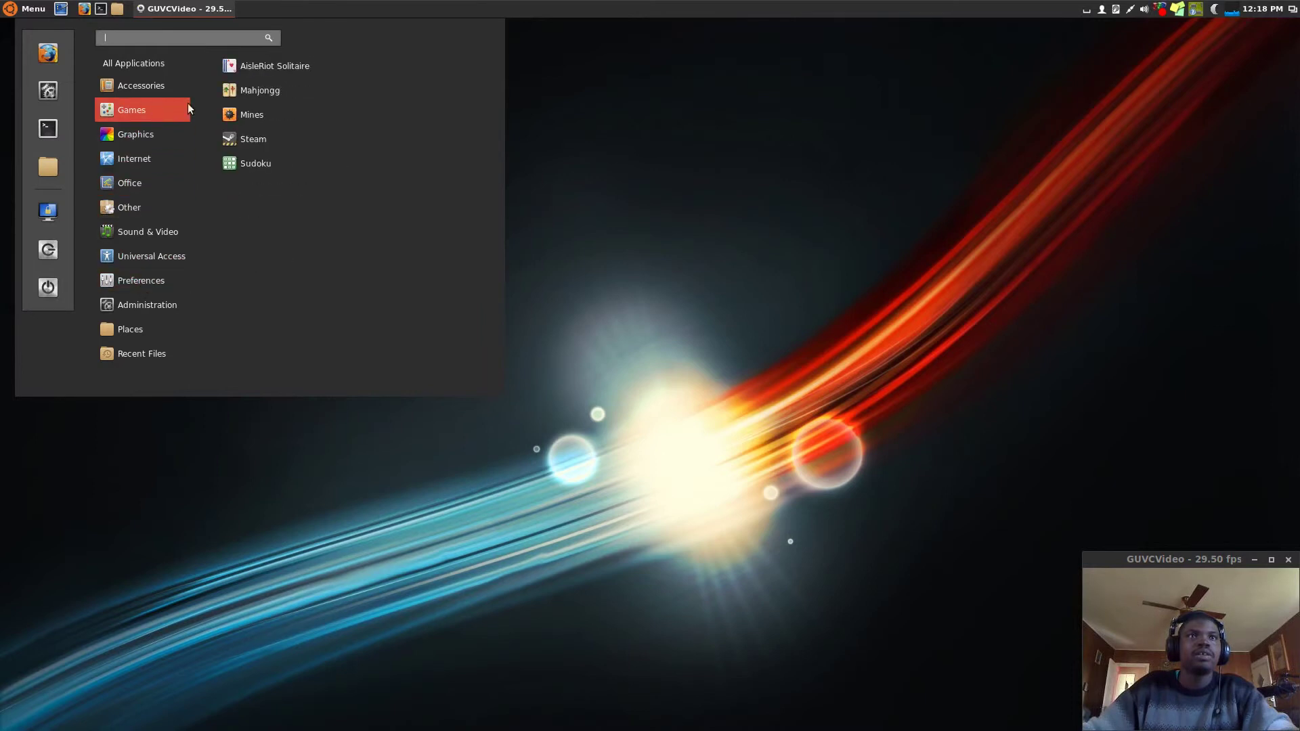
pyautogui.click(272, 132)
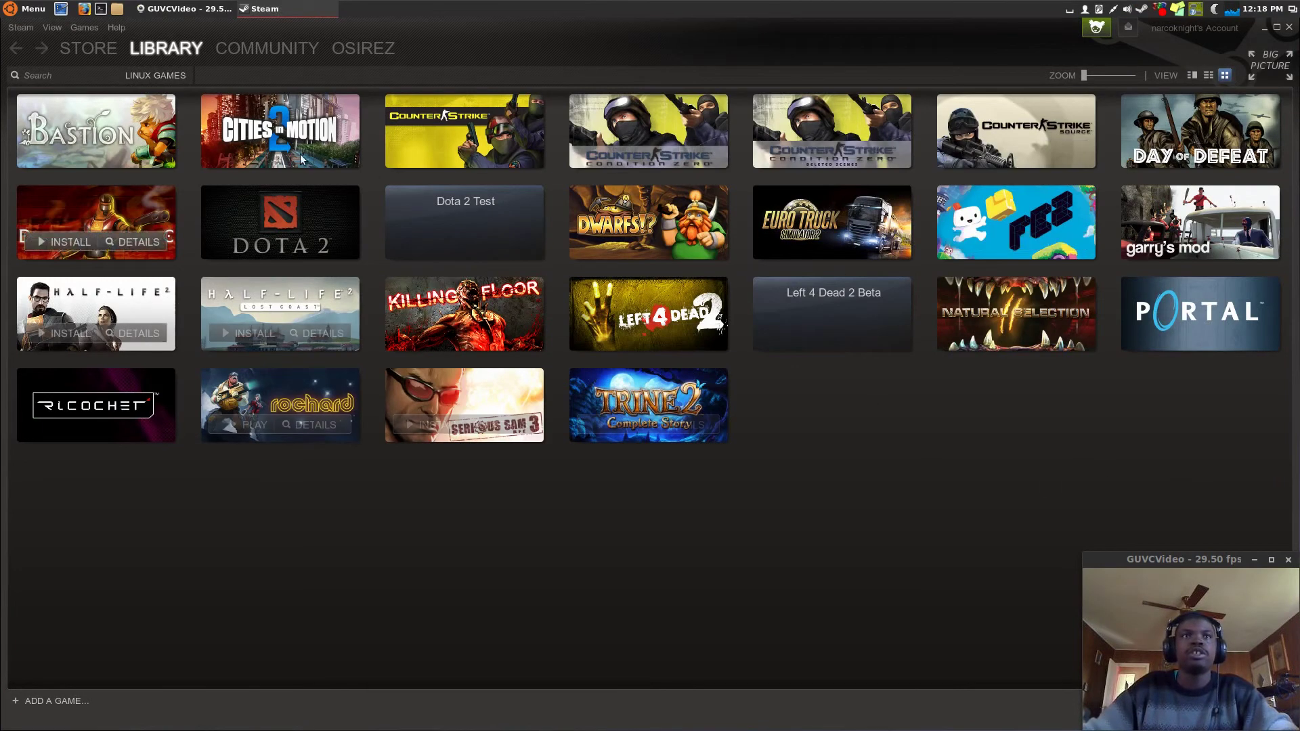
pyautogui.click(180, 74)
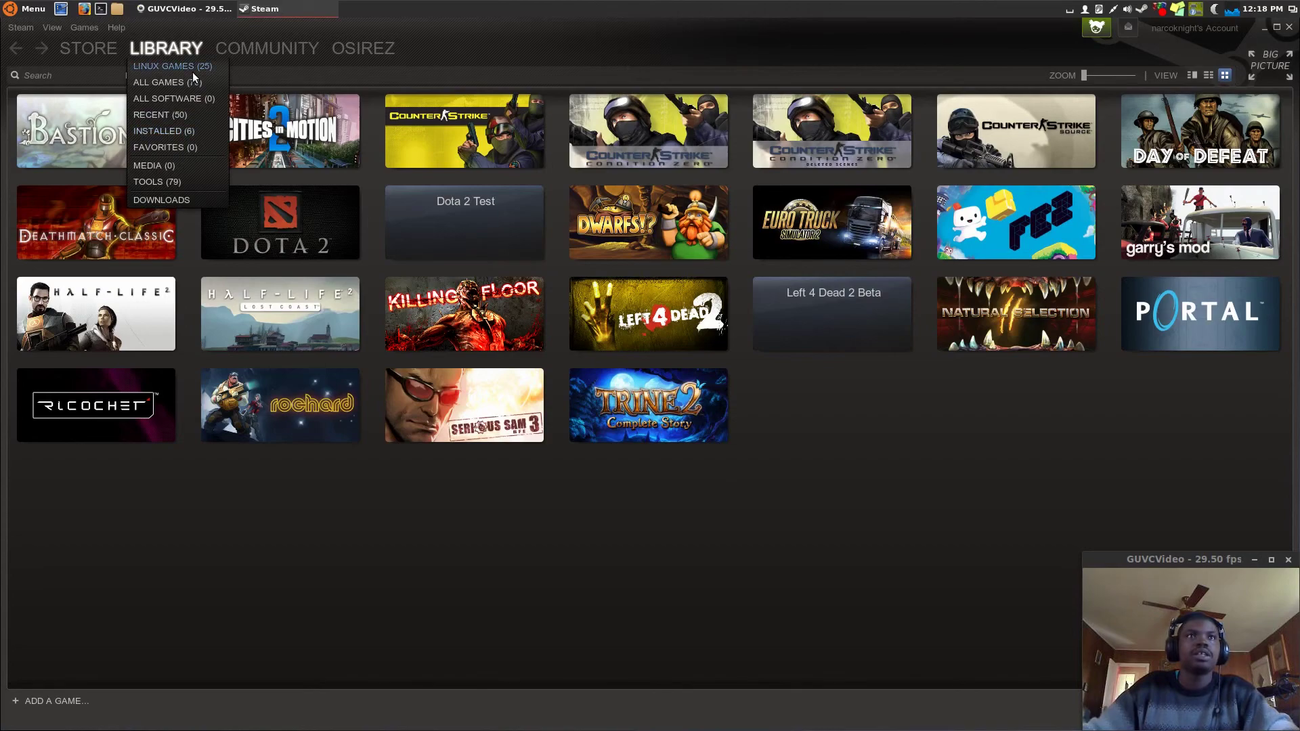
pyautogui.click(169, 81)
pyautogui.scroll(-5, 739, 441)
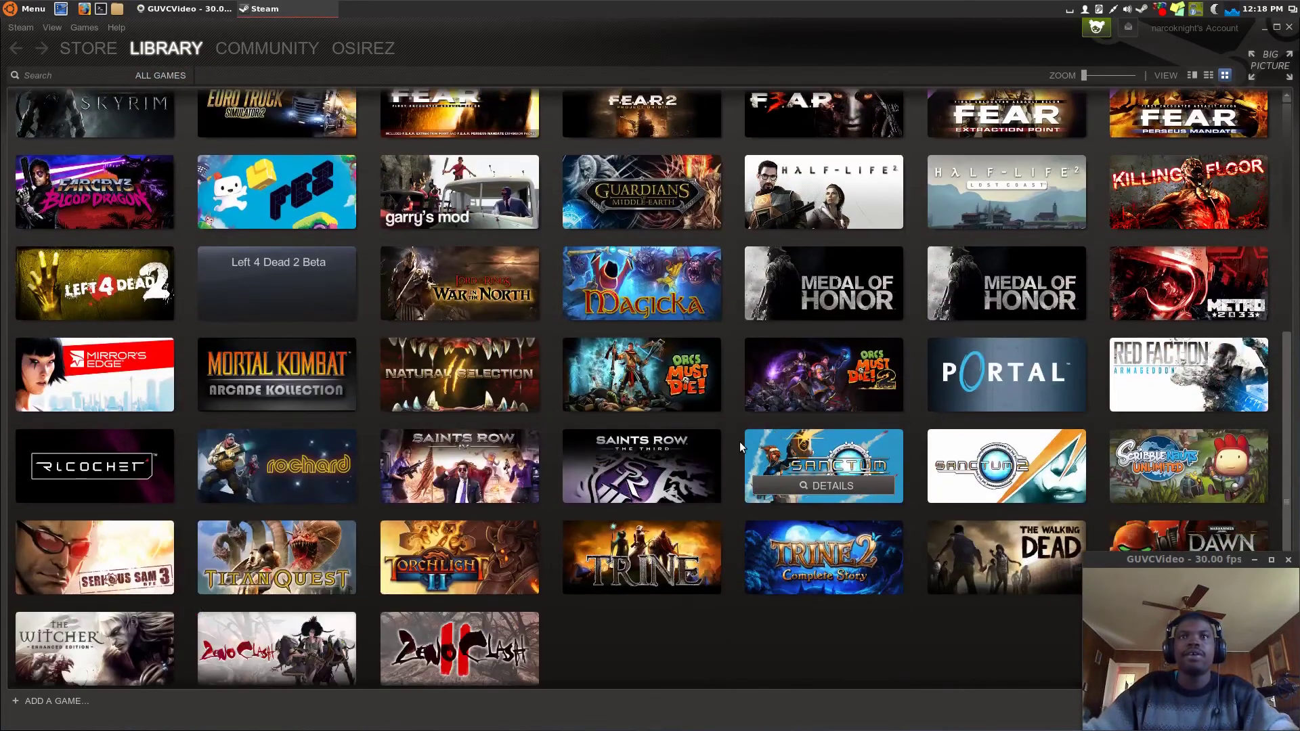
pyautogui.scroll(6, 740, 441)
pyautogui.click(161, 75)
pyautogui.click(170, 98)
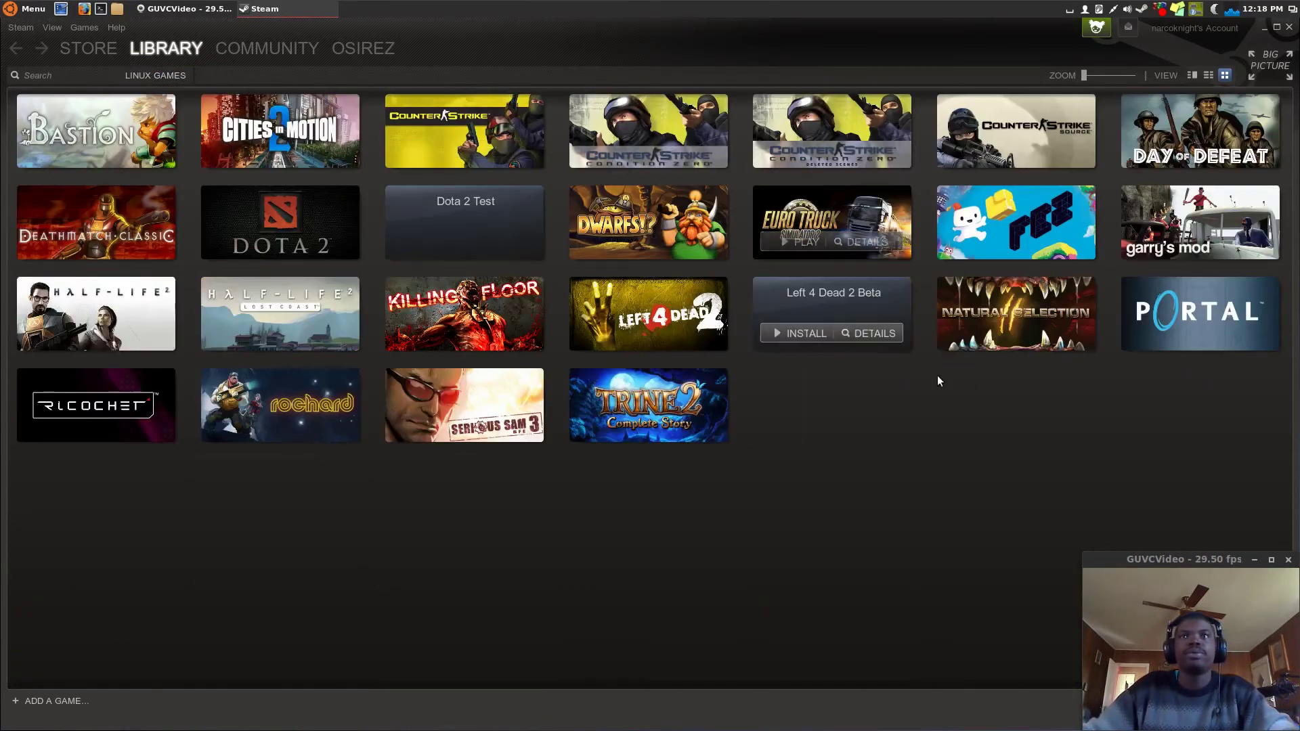